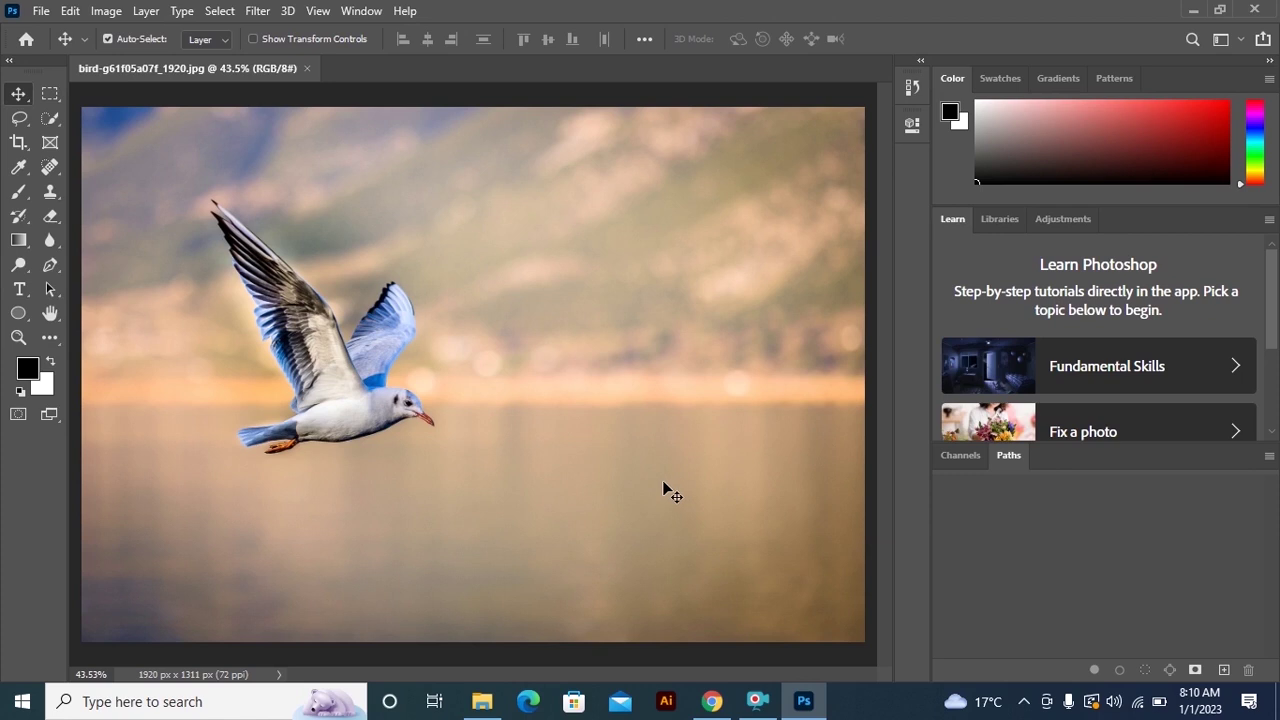
Step: Zoom into the gull's wing until its pixel grid shows, then zoom out slightly
{"action": "scroll", "coordinate": [290, 310], "scroll_direction": "up", "scroll_amount": 5}
{"action": "scroll", "coordinate": [443, 414], "scroll_direction": "up", "scroll_amount": 5}
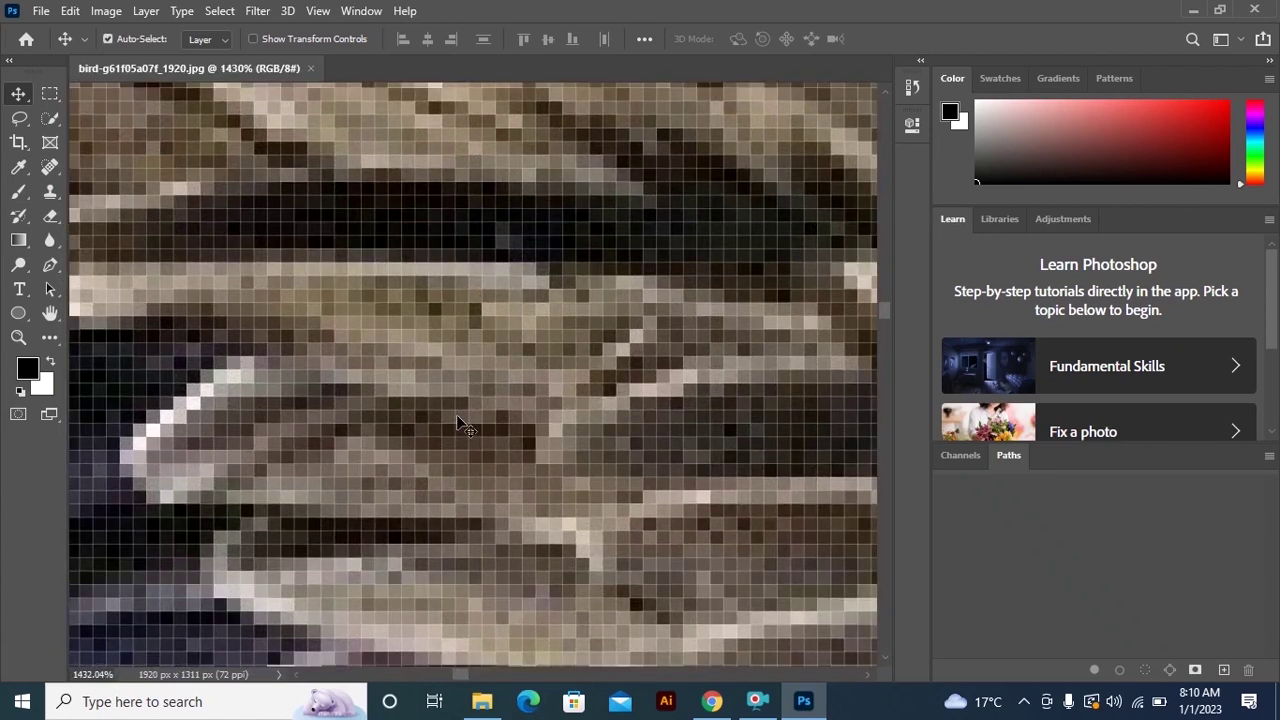
{"action": "key", "text": "ctrl+space"}
{"action": "left_click_drag", "start_coordinate": [616, 226], "coordinate": [405, 385]}
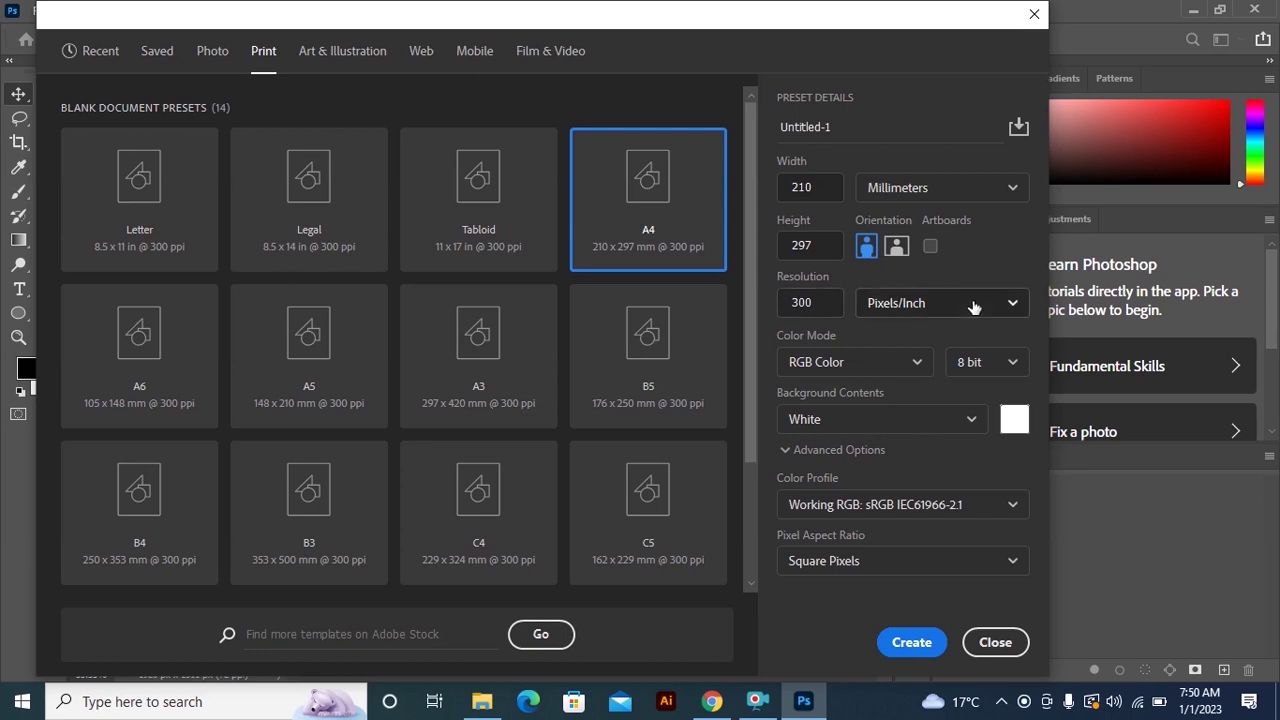
Step: Select the 300 Resolution value in New Document, then close it without creating a document
{"action": "left_click", "coordinate": [822, 294]}
{"action": "left_click", "coordinate": [829, 305]}
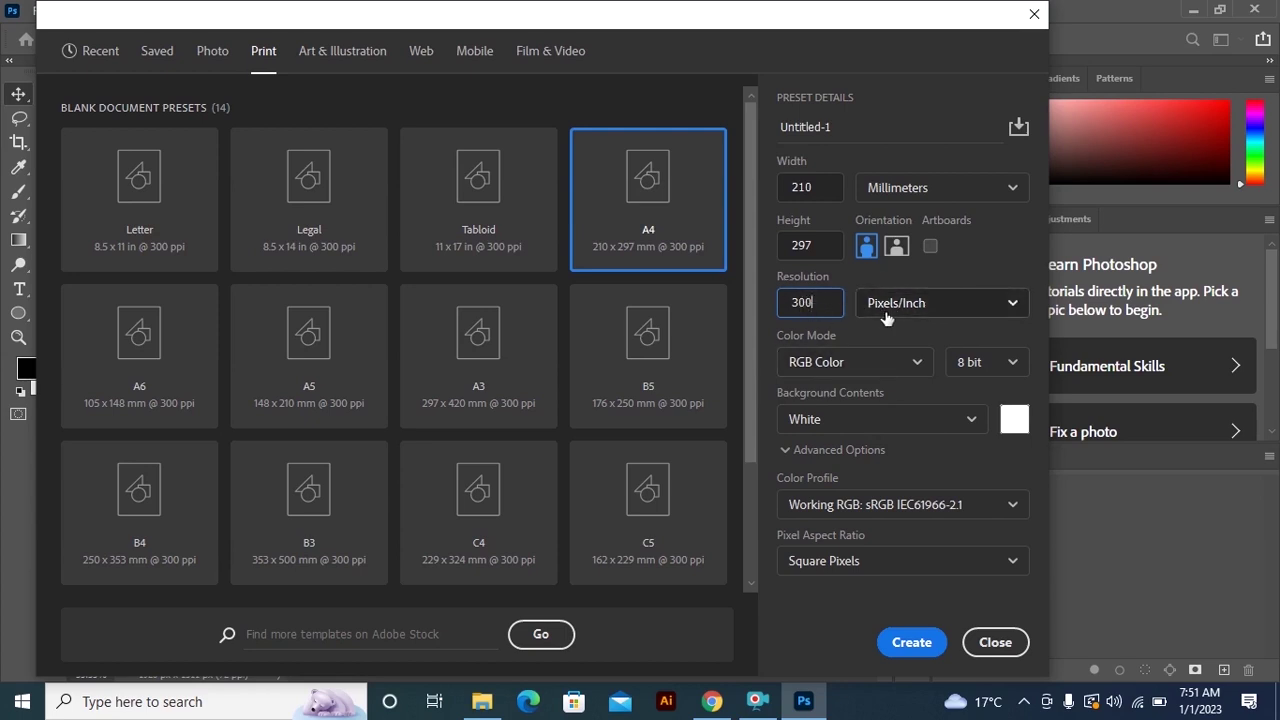
{"action": "double_click", "coordinate": [792, 301]}
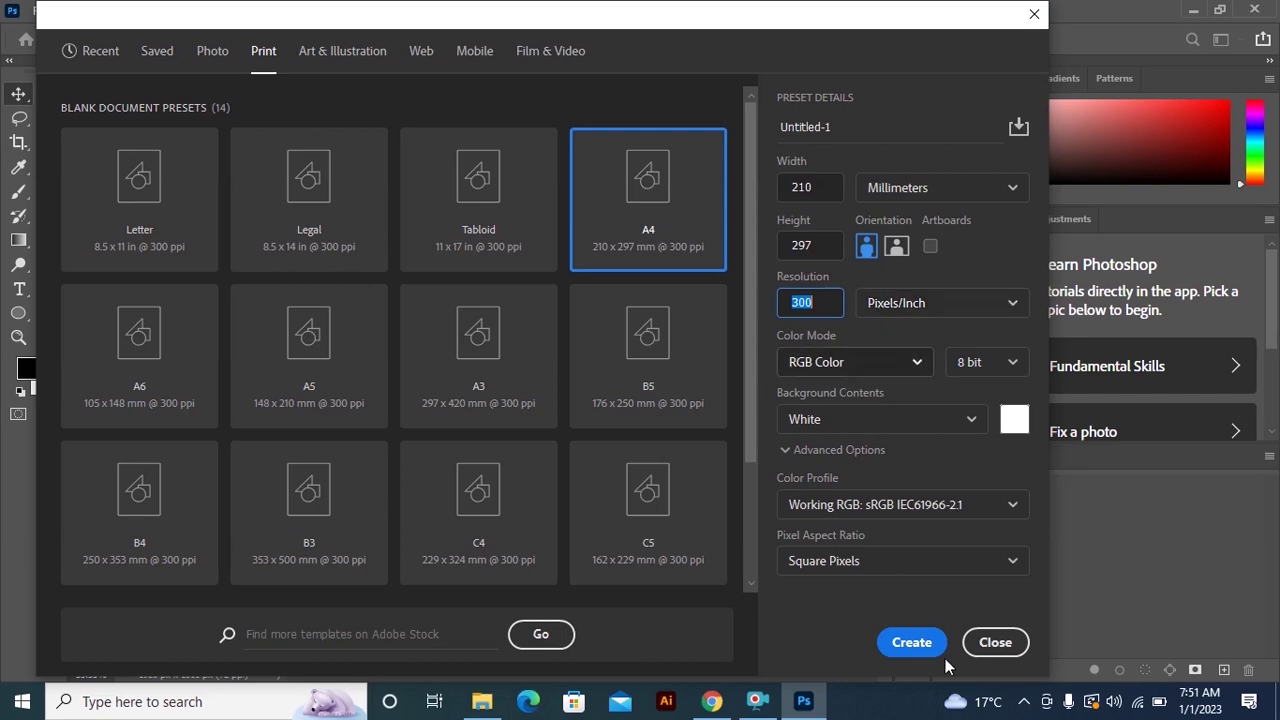
{"action": "left_click", "coordinate": [995, 642]}
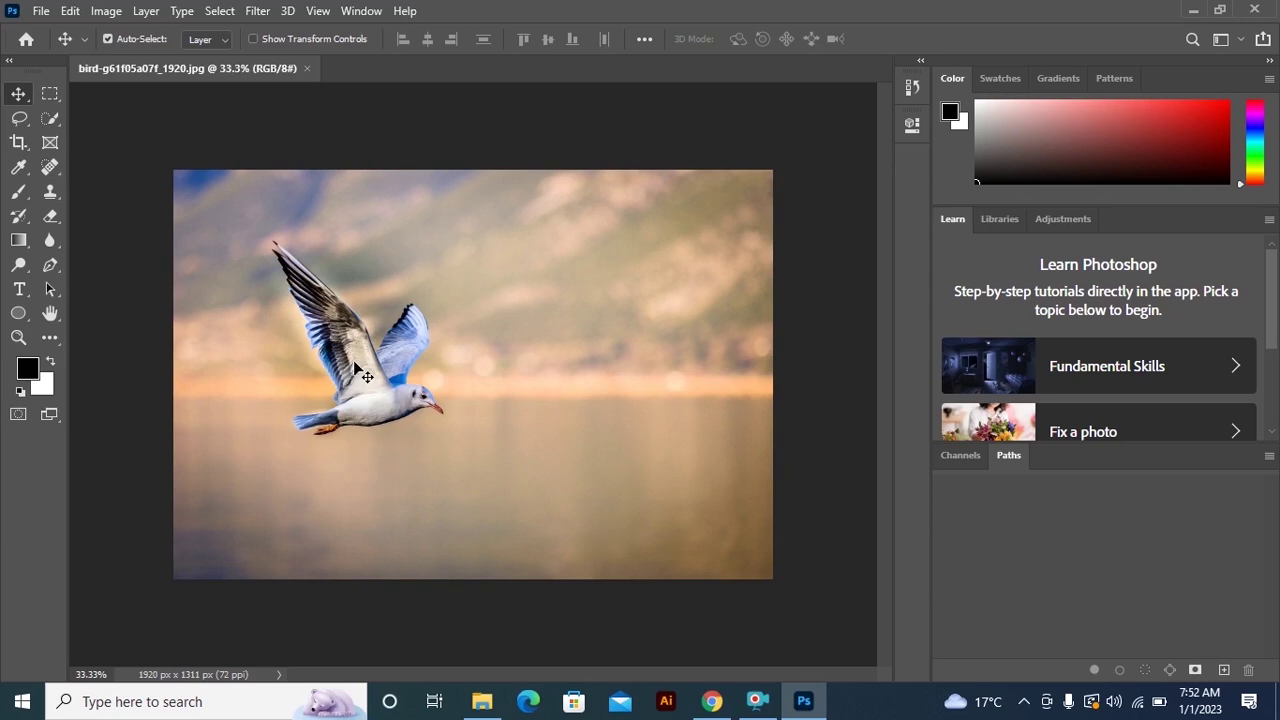
Step: Zoom into the seagull's wing up to 12800%
{"action": "key", "text": "ctrl"}
{"action": "scroll", "coordinate": [342, 305], "scroll_direction": "up", "scroll_amount": 5}
{"action": "scroll", "coordinate": [589, 466], "scroll_direction": "up", "scroll_amount": 5}
{"action": "scroll", "coordinate": [523, 343], "scroll_direction": "up", "scroll_amount": 2}
{"action": "scroll", "coordinate": [430, 343], "scroll_direction": "up", "scroll_amount": 2}
{"action": "scroll", "coordinate": [430, 343], "scroll_direction": "up", "scroll_amount": 3}
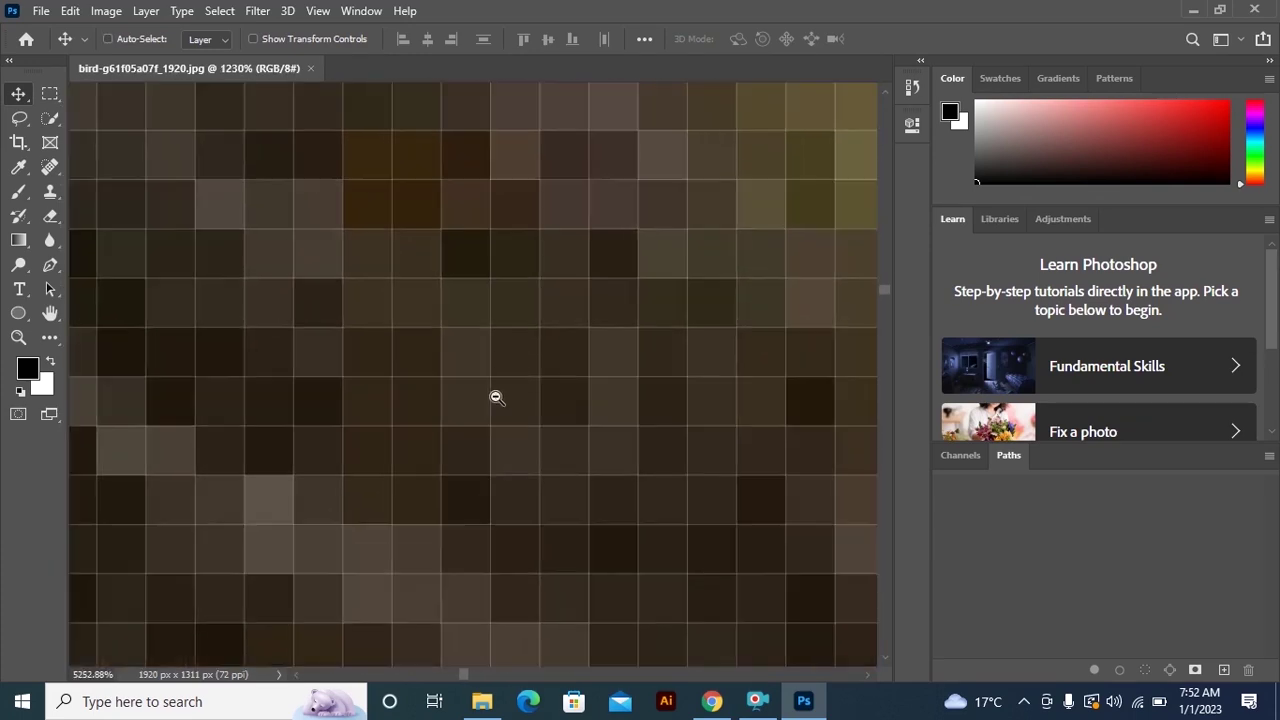
{"action": "scroll", "coordinate": [591, 364], "scroll_direction": "up", "scroll_amount": 2}
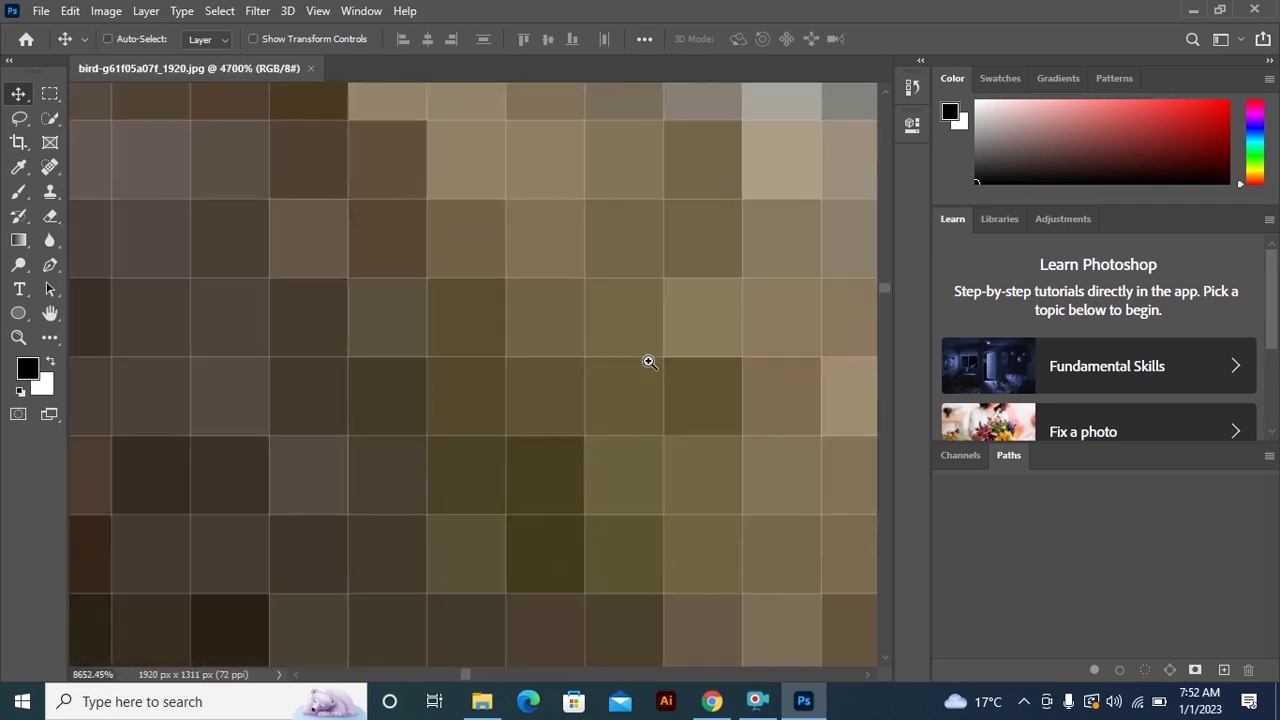
{"action": "scroll", "coordinate": [648, 360], "scroll_direction": "up", "scroll_amount": 2}
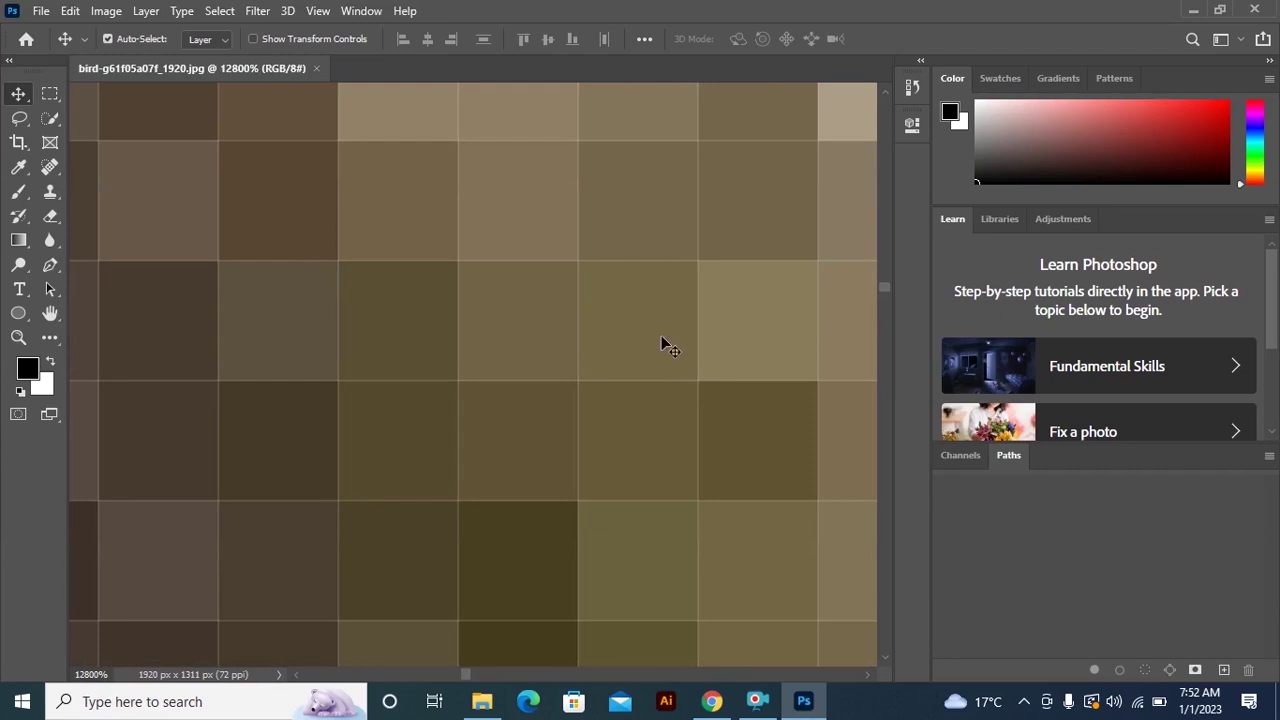
Step: Zoom back out and pan across the wing's lighter, blocky-edged feathers
{"action": "scroll", "coordinate": [700, 200], "scroll_direction": "down", "scroll_amount": 4}
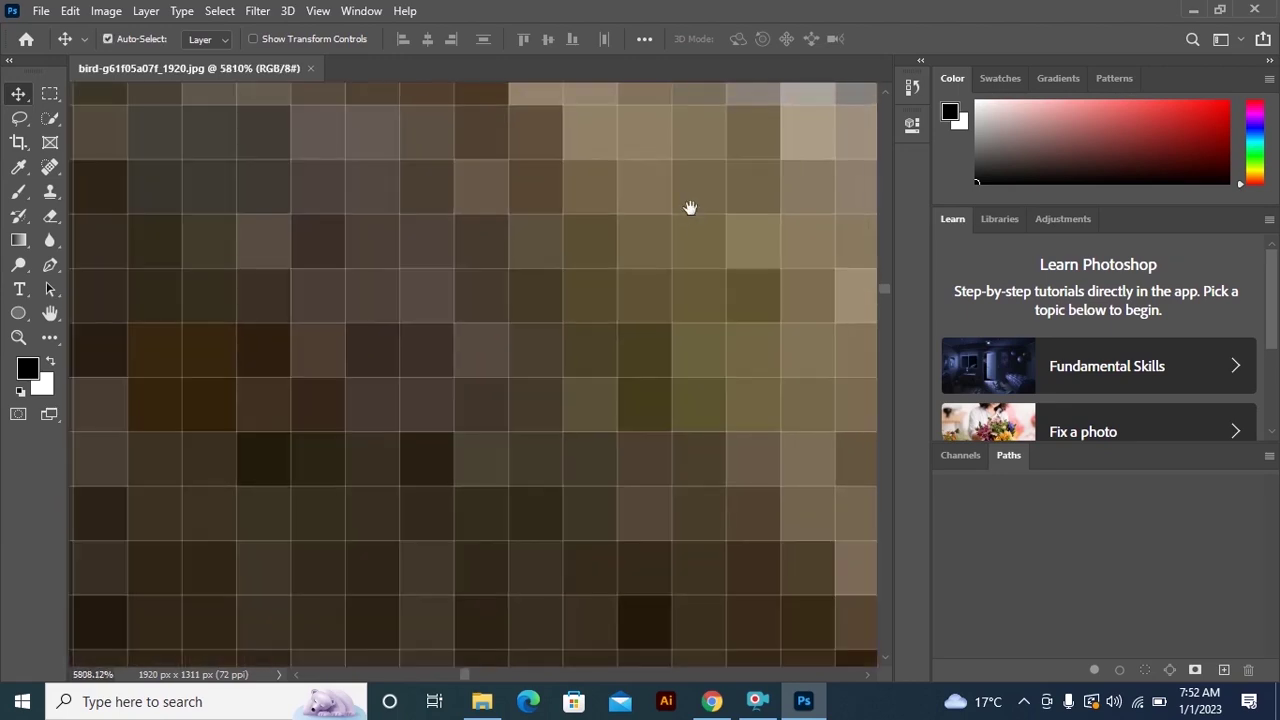
{"action": "scroll", "coordinate": [546, 329], "scroll_direction": "down", "scroll_amount": 2}
{"action": "scroll", "coordinate": [660, 243], "scroll_direction": "down", "scroll_amount": 2}
{"action": "scroll", "coordinate": [620, 266], "scroll_direction": "down", "scroll_amount": 2}
{"action": "scroll", "coordinate": [535, 364], "scroll_direction": "down", "scroll_amount": 2}
{"action": "mouse_move", "coordinate": [535, 364]}
{"action": "left_mouse_down"}
{"action": "mouse_move", "coordinate": [549, 386]}
{"action": "mouse_move", "coordinate": [417, 343]}
{"action": "mouse_move", "coordinate": [440, 355]}
{"action": "left_mouse_up"}
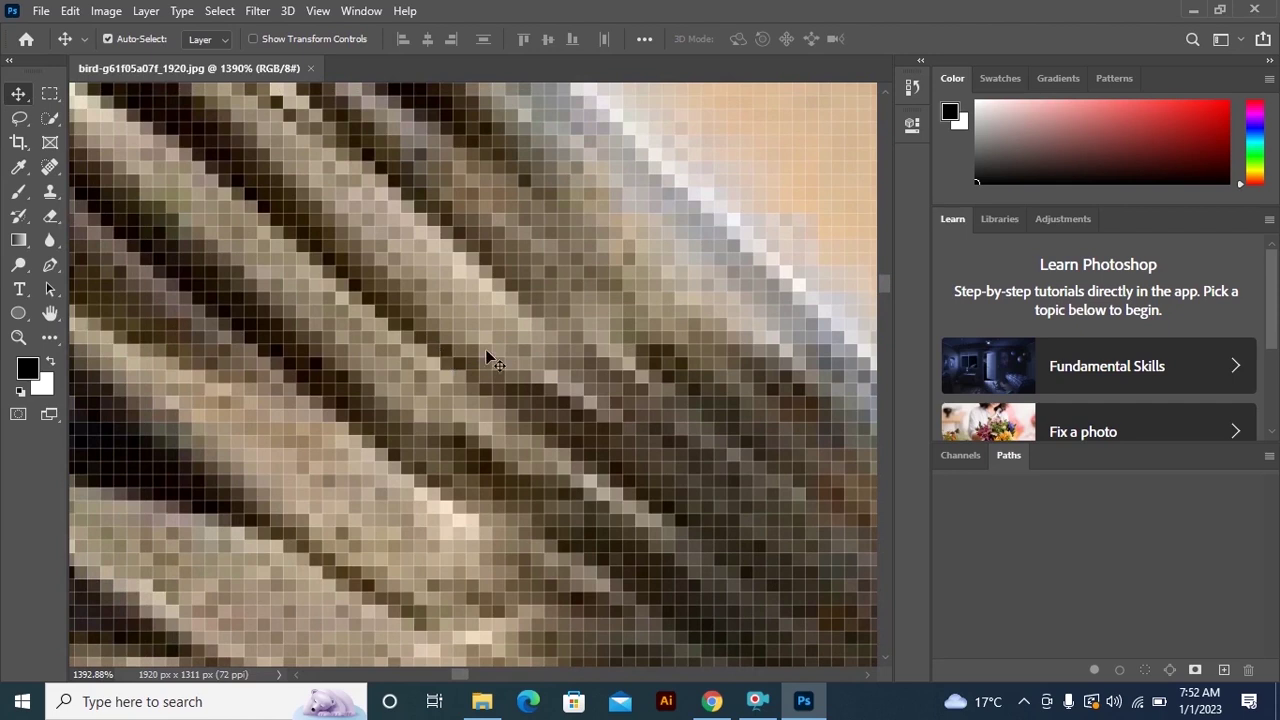
{"action": "scroll", "coordinate": [645, 258], "scroll_direction": "down", "scroll_amount": 1}
{"action": "scroll", "coordinate": [614, 266], "scroll_direction": "down", "scroll_amount": 1}
{"action": "scroll", "coordinate": [383, 207], "scroll_direction": "up", "scroll_amount": 5}
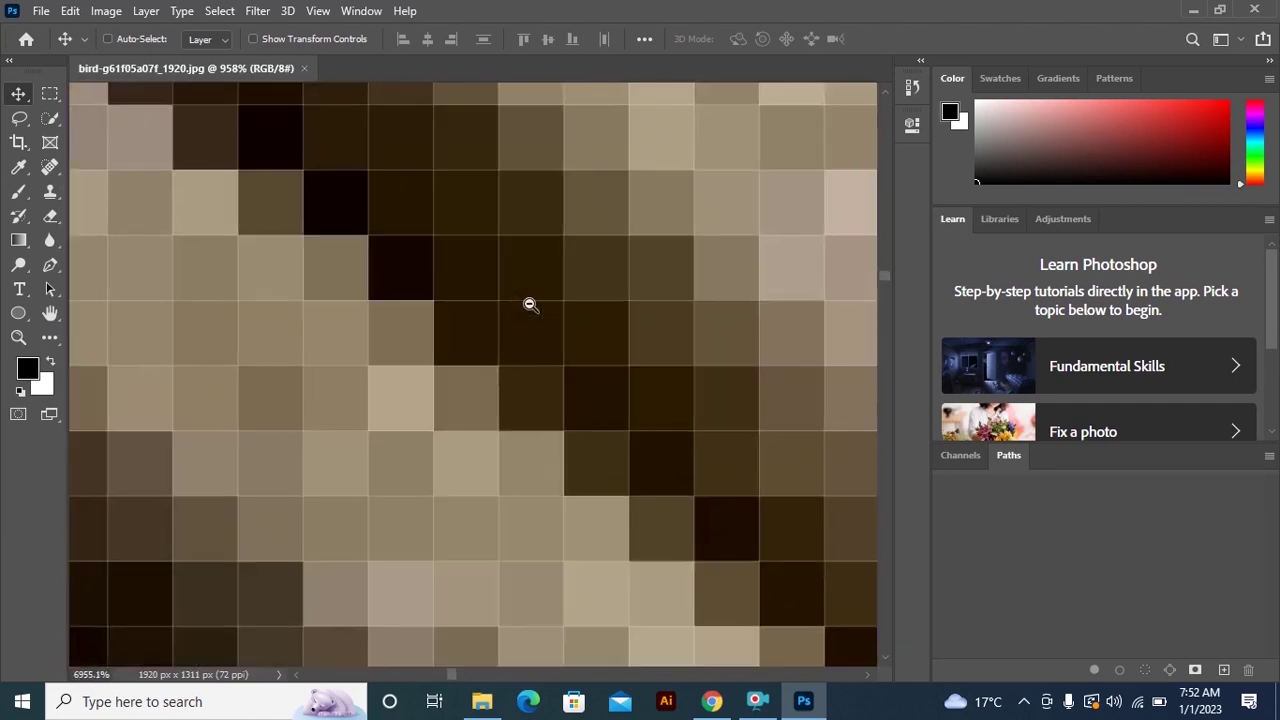
{"action": "mouse_move", "coordinate": [609, 306]}
{"action": "left_mouse_down"}
{"action": "mouse_move", "coordinate": [483, 366]}
{"action": "mouse_move", "coordinate": [691, 280]}
{"action": "left_mouse_up"}
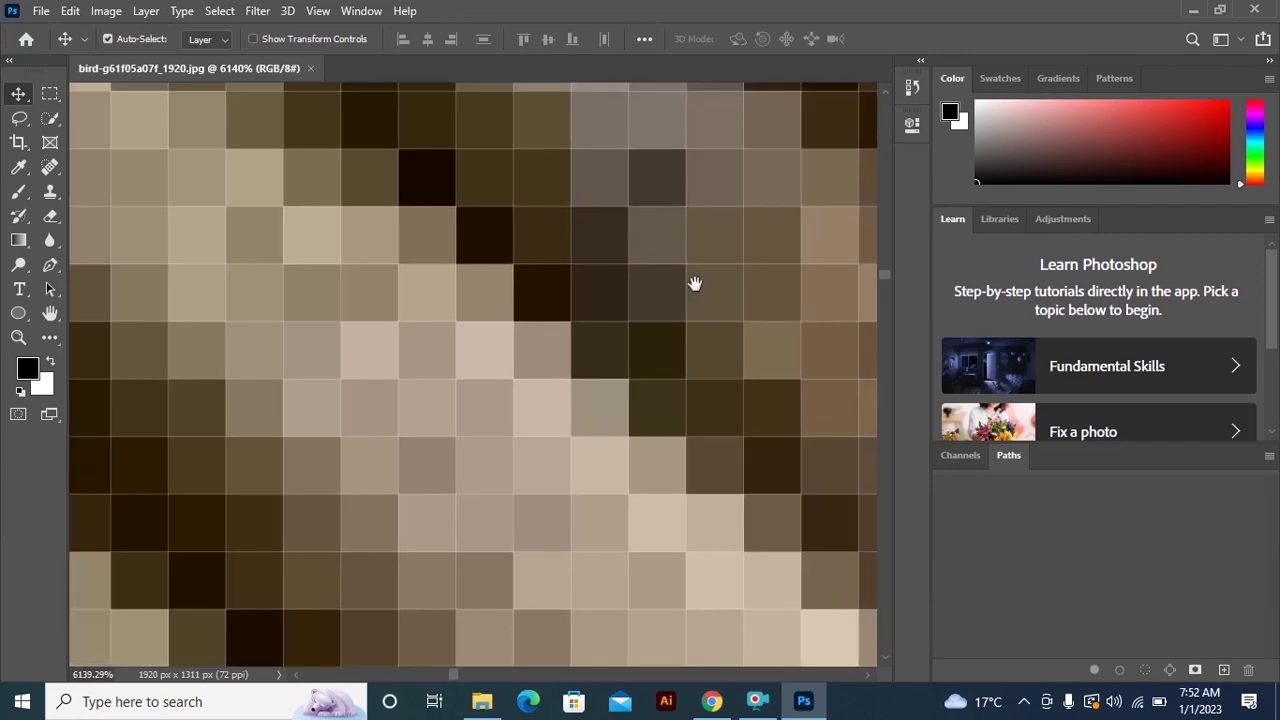
{"action": "scroll", "coordinate": [581, 273], "scroll_direction": "down", "scroll_amount": 4}
{"action": "scroll", "coordinate": [581, 273], "scroll_direction": "down", "scroll_amount": 4}
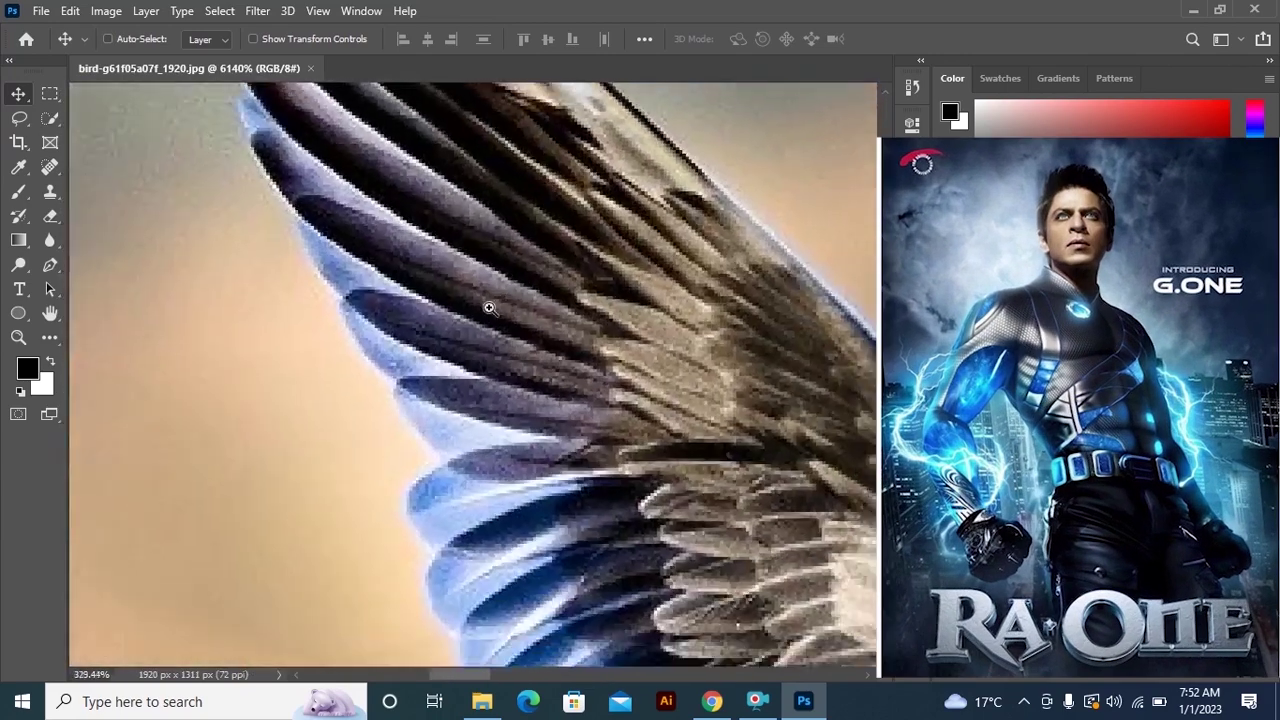
Step: Zoom out to the whole wing, then magnify its dark edge to 12800%
{"action": "scroll", "coordinate": [489, 306], "scroll_direction": "down", "scroll_amount": 2}
{"action": "scroll", "coordinate": [429, 320], "scroll_direction": "down", "scroll_amount": 1}
{"action": "scroll", "coordinate": [643, 338], "scroll_direction": "down", "scroll_amount": 2}
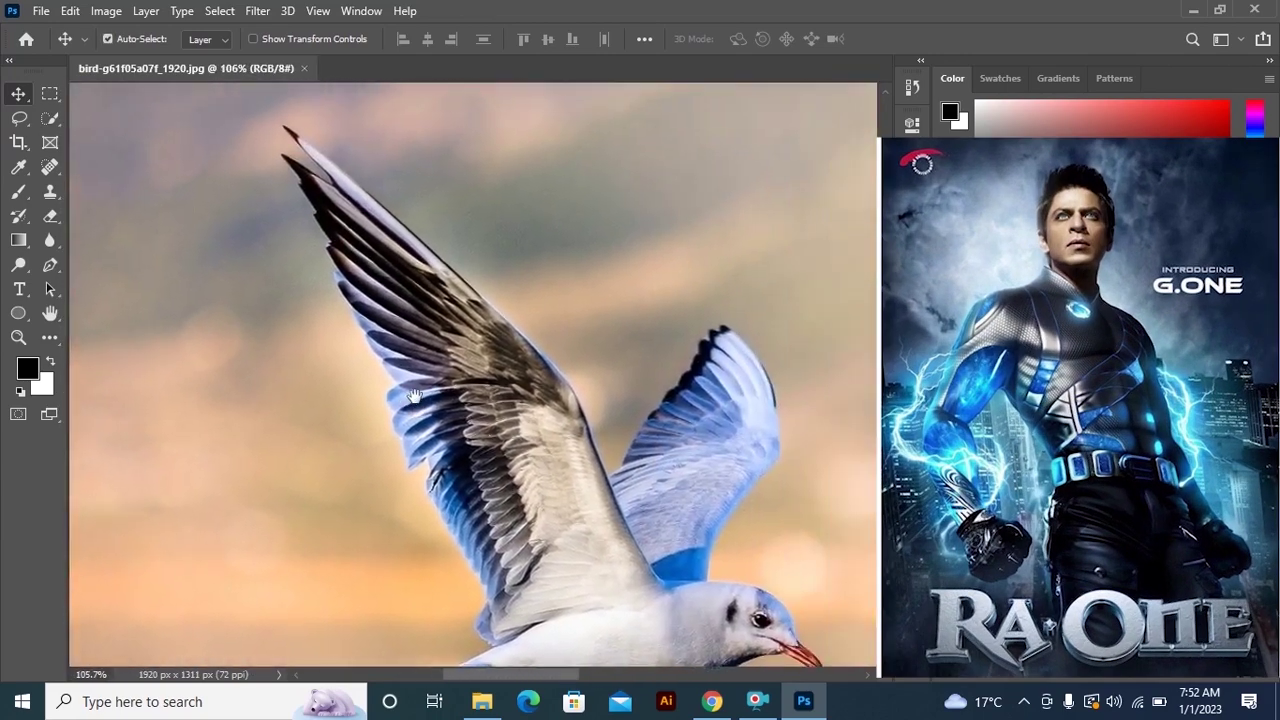
{"action": "scroll", "coordinate": [566, 413], "scroll_direction": "up", "scroll_amount": 8}
{"action": "scroll", "coordinate": [566, 413], "scroll_direction": "up", "scroll_amount": 2}
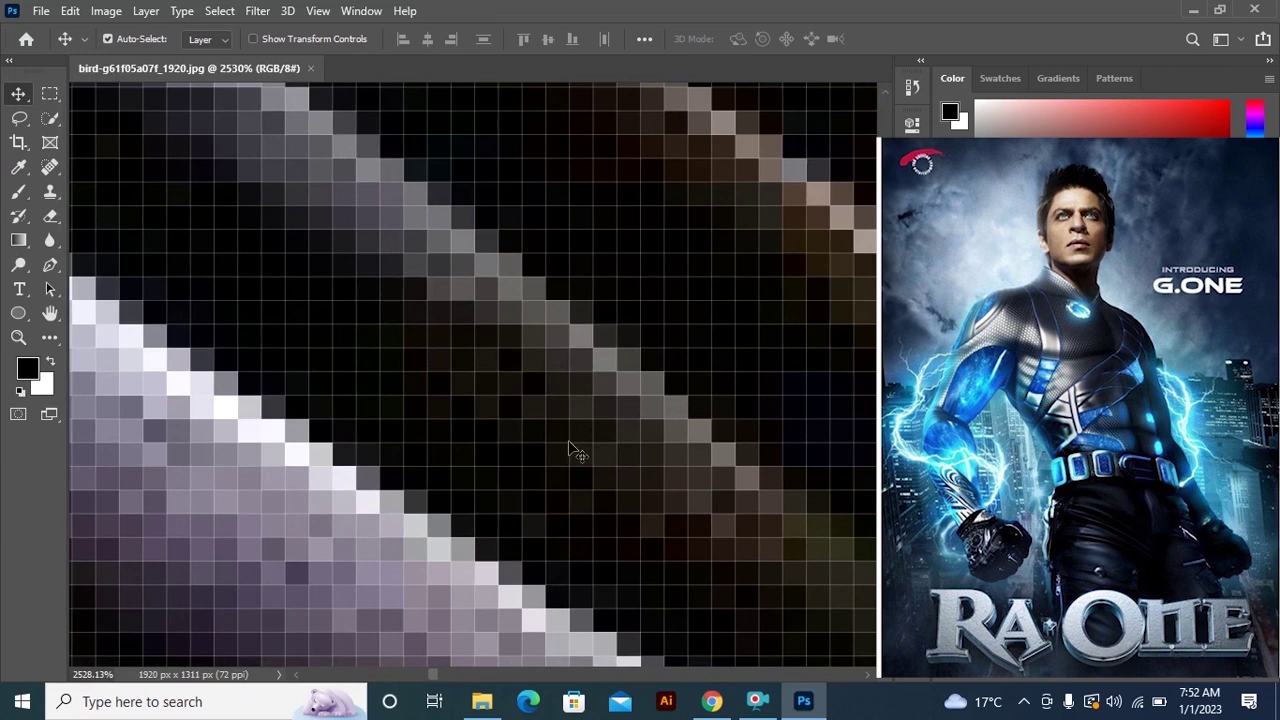
{"action": "key", "text": "ctrl+space"}
{"action": "left_click", "coordinate": [434, 477]}
{"action": "left_click", "coordinate": [434, 517]}
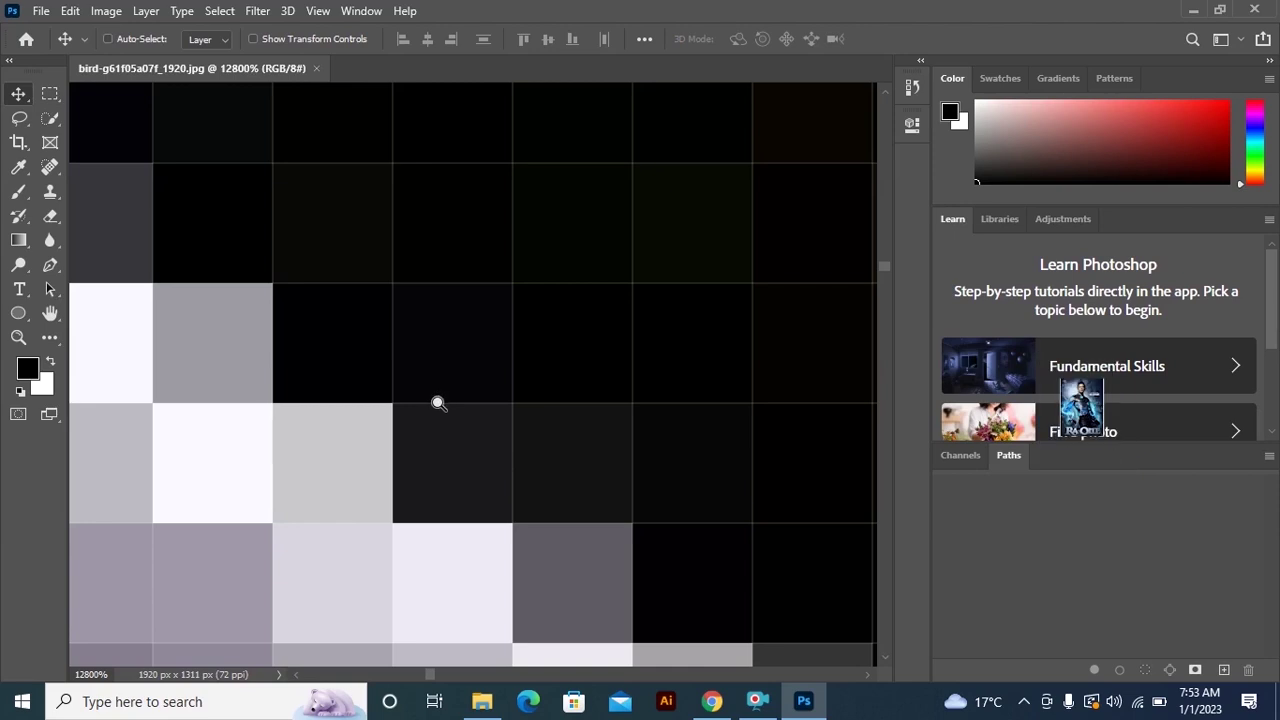
Step: Zoom out from the wing pixels and pan the wing view to the left
{"action": "key", "text": "ctrl"}
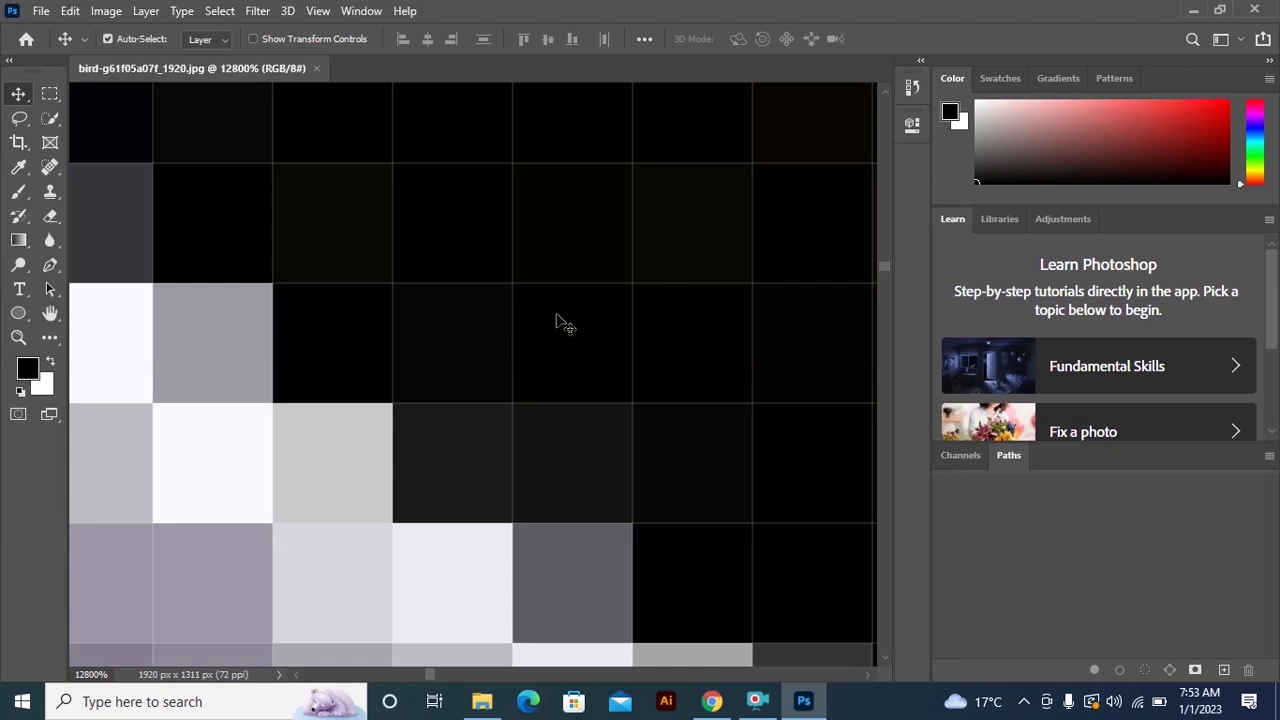
{"action": "scroll", "coordinate": [540, 300], "scroll_direction": "down", "scroll_amount": 3}
{"action": "scroll", "coordinate": [506, 229], "scroll_direction": "down", "scroll_amount": 3}
{"action": "scroll", "coordinate": [371, 280], "scroll_direction": "down", "scroll_amount": 2}
{"action": "left_click_drag", "start_coordinate": [604, 286], "coordinate": [526, 357]}
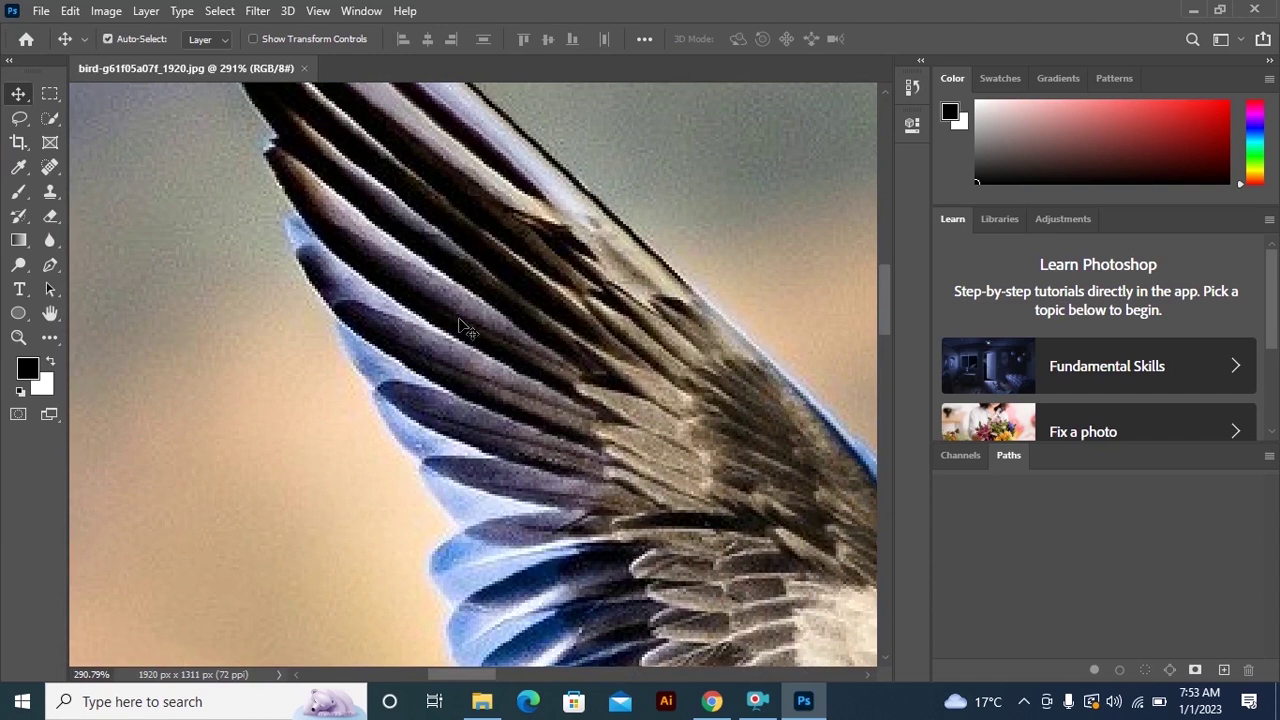
{"action": "scroll", "coordinate": [606, 374], "scroll_direction": "up", "scroll_amount": 4}
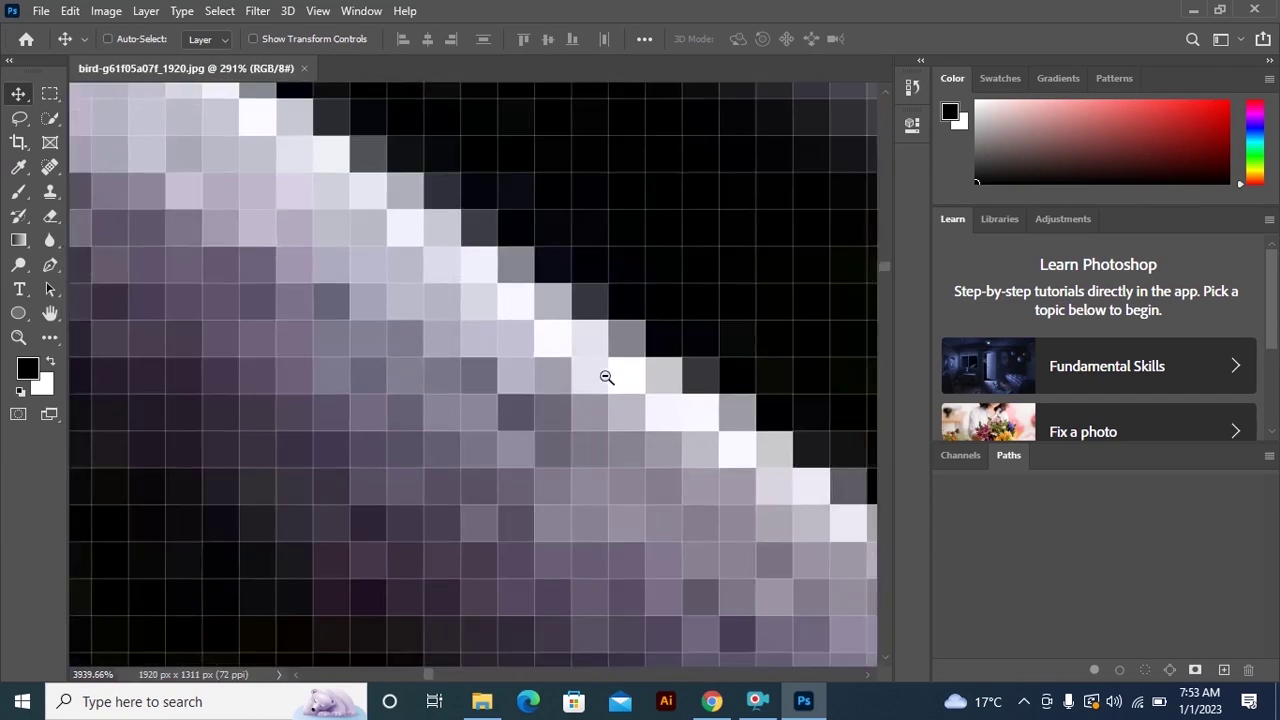
{"action": "scroll", "coordinate": [661, 388], "scroll_direction": "up", "scroll_amount": 3}
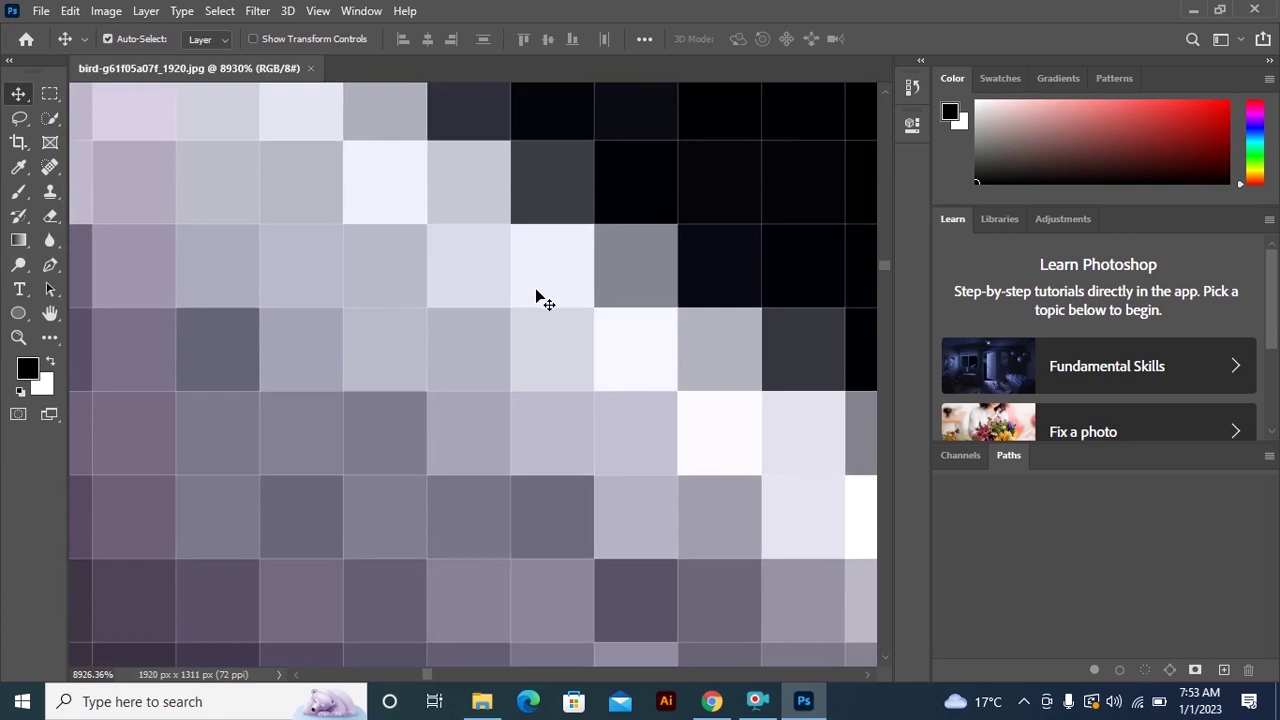
Step: Scroll-zoom in and out across the wing feathers
{"action": "scroll", "coordinate": [746, 203], "scroll_direction": "down", "scroll_amount": 4}
{"action": "scroll", "coordinate": [594, 271], "scroll_direction": "down", "scroll_amount": 4}
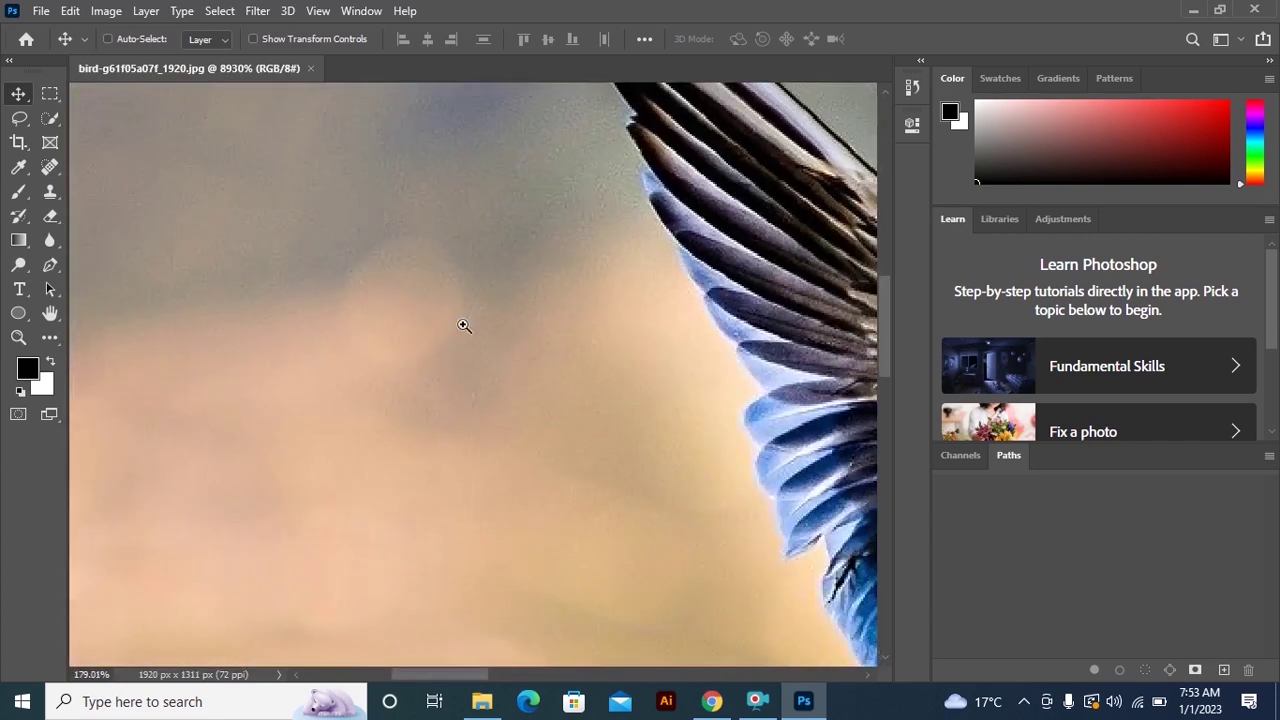
{"action": "scroll", "coordinate": [479, 318], "scroll_direction": "down", "scroll_amount": 2}
{"action": "scroll", "coordinate": [669, 286], "scroll_direction": "down", "scroll_amount": 2}
{"action": "scroll", "coordinate": [640, 280], "scroll_direction": "down", "scroll_amount": 3}
{"action": "scroll", "coordinate": [603, 277], "scroll_direction": "down", "scroll_amount": 1}
{"action": "scroll", "coordinate": [619, 303], "scroll_direction": "up", "scroll_amount": 1}
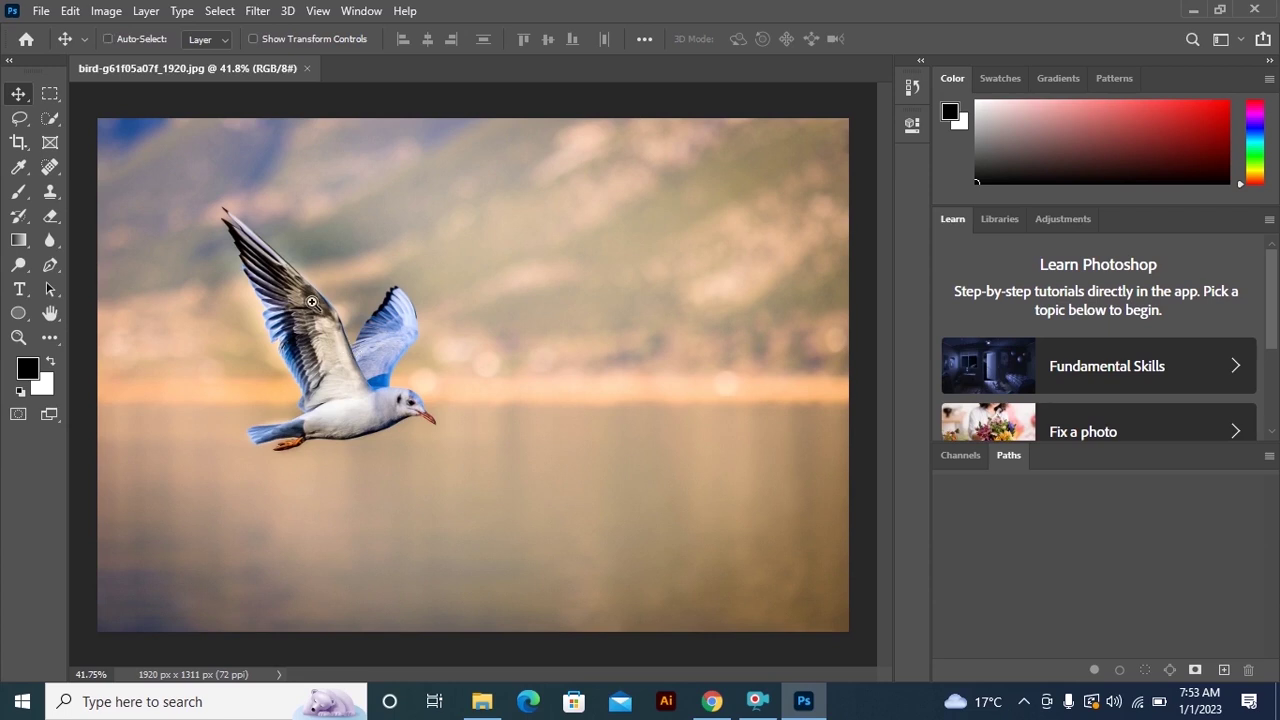
{"action": "scroll", "coordinate": [352, 352], "scroll_direction": "up", "scroll_amount": 2}
{"action": "scroll", "coordinate": [486, 371], "scroll_direction": "up", "scroll_amount": 3}
{"action": "scroll", "coordinate": [493, 378], "scroll_direction": "up", "scroll_amount": 3}
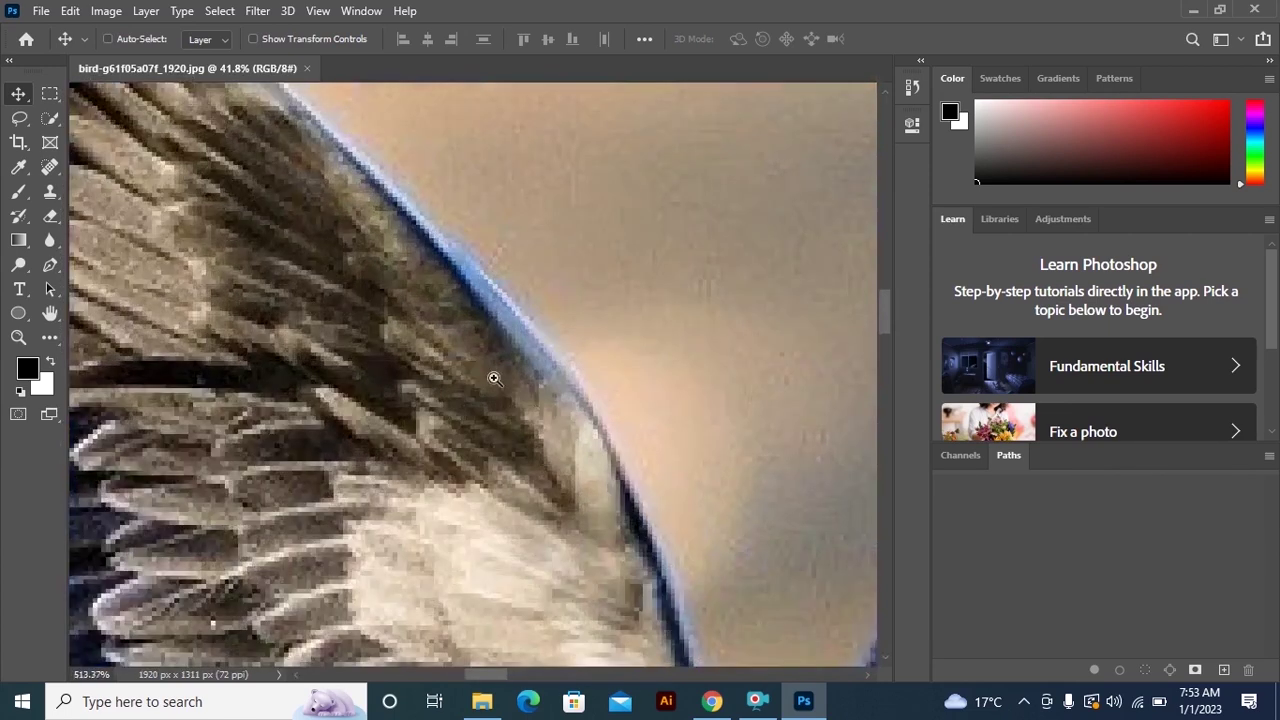
{"action": "scroll", "coordinate": [493, 378], "scroll_direction": "up", "scroll_amount": 5}
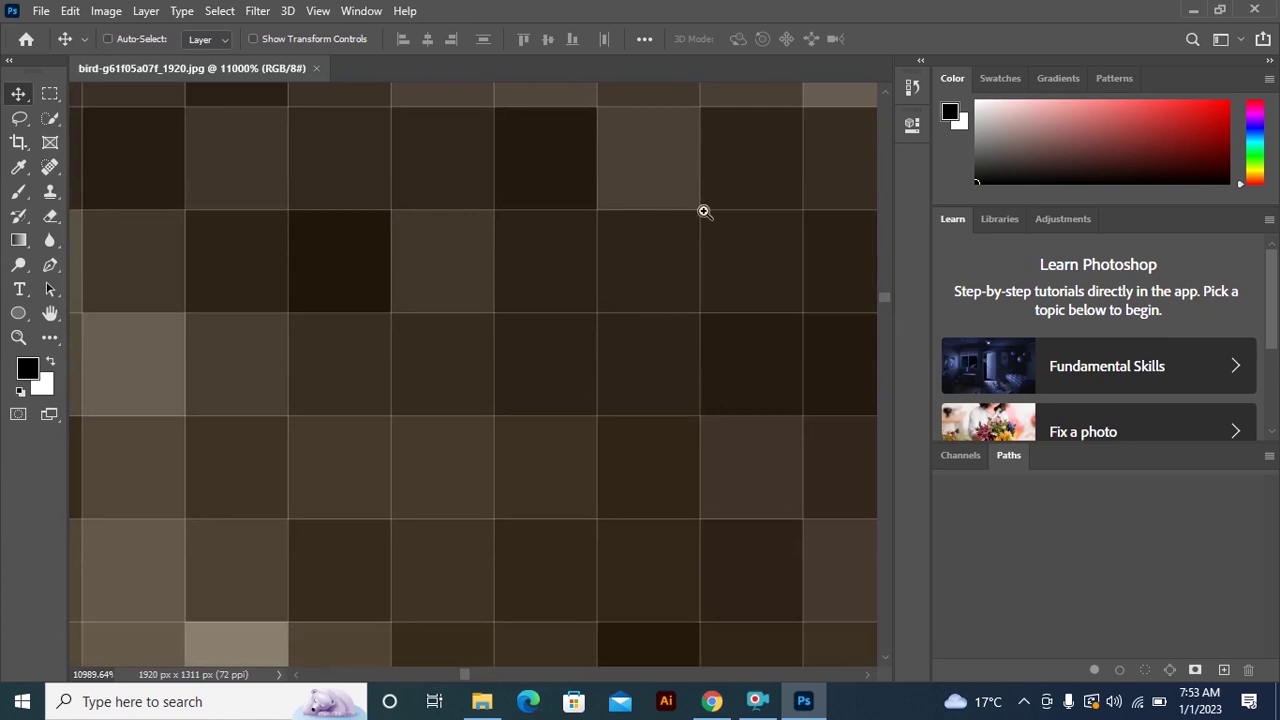
{"action": "scroll", "coordinate": [646, 231], "scroll_direction": "down", "scroll_amount": 3}
{"action": "scroll", "coordinate": [560, 265], "scroll_direction": "down", "scroll_amount": 3}
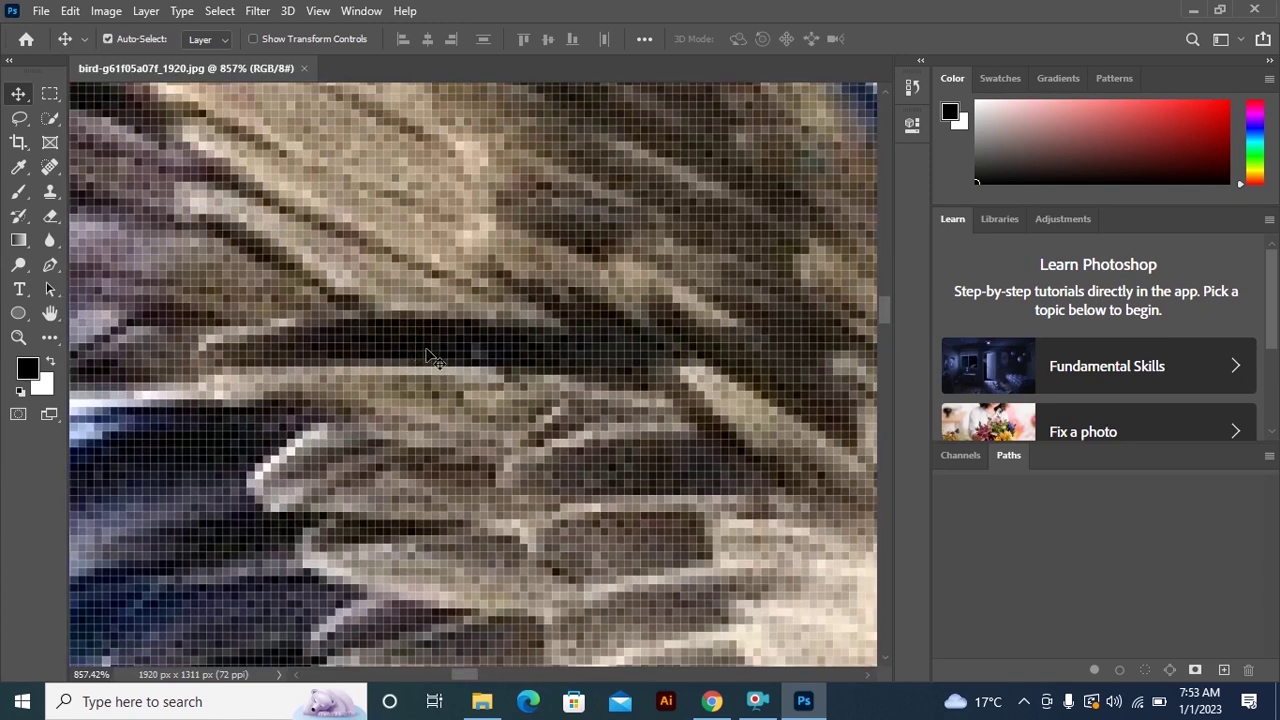
{"action": "scroll", "coordinate": [519, 347], "scroll_direction": "up", "scroll_amount": 3}
{"action": "scroll", "coordinate": [519, 347], "scroll_direction": "down", "scroll_amount": 2}
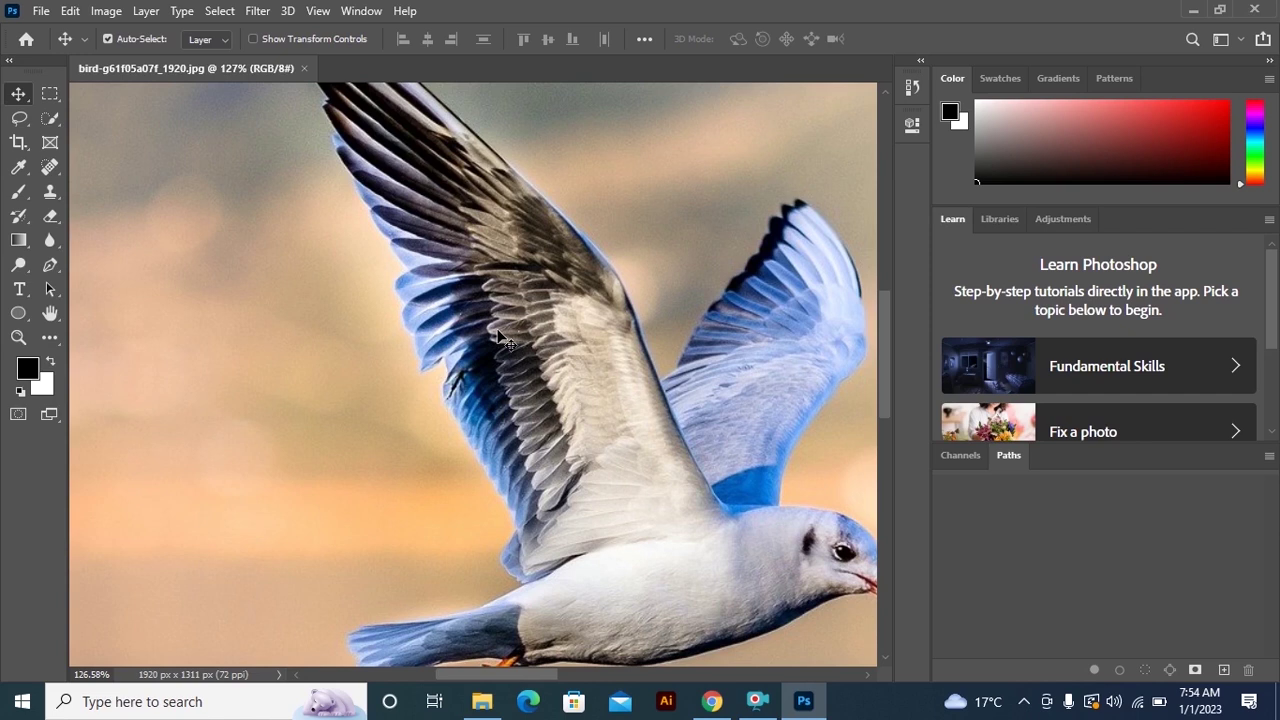
Step: Drag-zoom the wing to 6400%, then 12800%, then back out to about 182%
{"action": "mouse_move", "coordinate": [510, 318]}
{"action": "left_mouse_down"}
{"action": "mouse_move", "coordinate": [702, 400]}
{"action": "mouse_move", "coordinate": [760, 400]}
{"action": "left_mouse_up"}
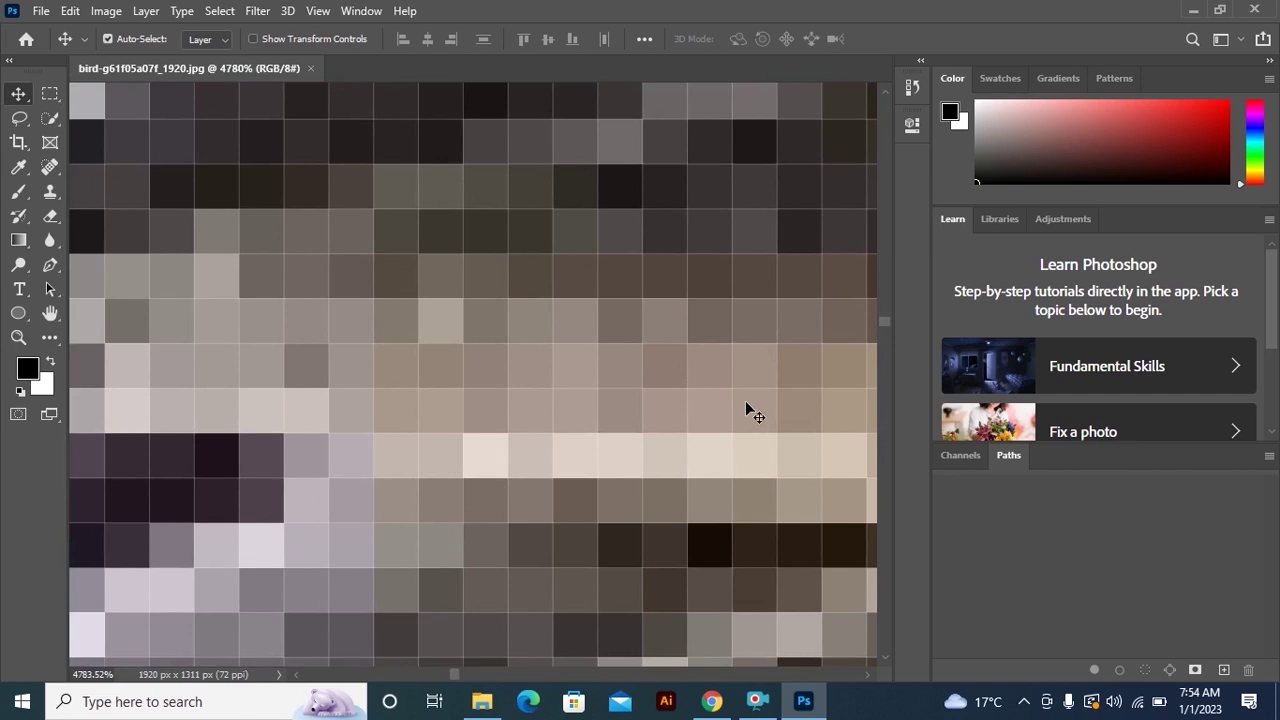
{"action": "left_click_drag", "start_coordinate": [729, 223], "coordinate": [773, 206]}
{"action": "left_click", "coordinate": [477, 243]}
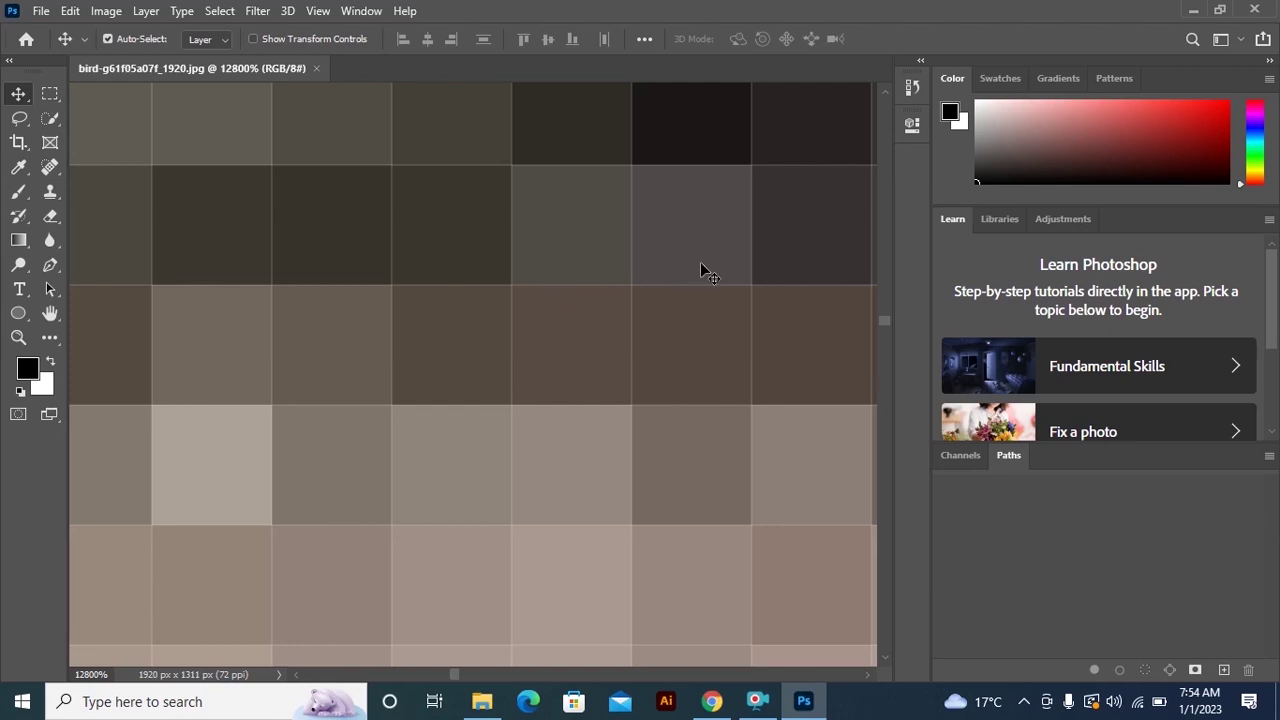
{"action": "mouse_move", "coordinate": [657, 194]}
{"action": "left_mouse_down"}
{"action": "mouse_move", "coordinate": [378, 306]}
{"action": "mouse_move", "coordinate": [462, 354]}
{"action": "left_mouse_up"}
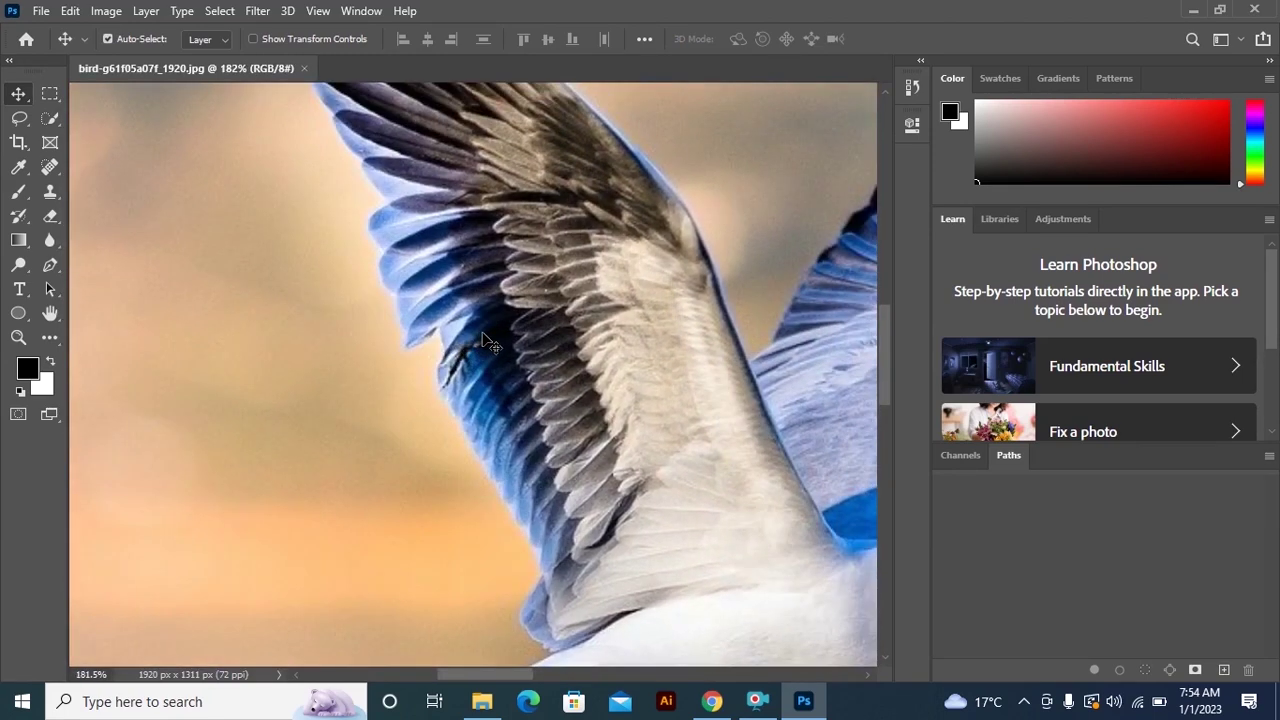
Step: Scrubby-zoom into the dark wing to about 2000%, showing its pixel grid
{"action": "mouse_move", "coordinate": [477, 289]}
{"action": "left_mouse_down"}
{"action": "mouse_move", "coordinate": [669, 362]}
{"action": "mouse_move", "coordinate": [528, 288]}
{"action": "left_mouse_up"}
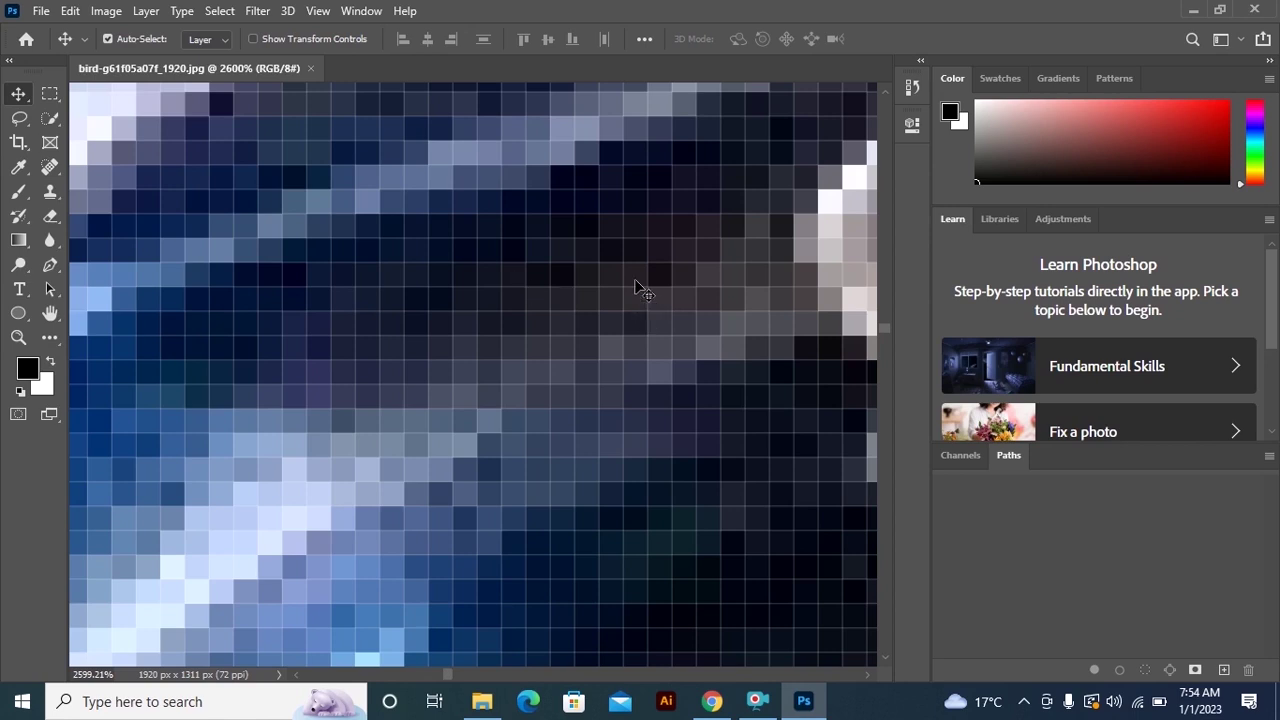
{"action": "mouse_move", "coordinate": [465, 226]}
{"action": "left_mouse_down"}
{"action": "mouse_move", "coordinate": [569, 297]}
{"action": "mouse_move", "coordinate": [426, 271]}
{"action": "mouse_move", "coordinate": [428, 283]}
{"action": "left_mouse_up"}
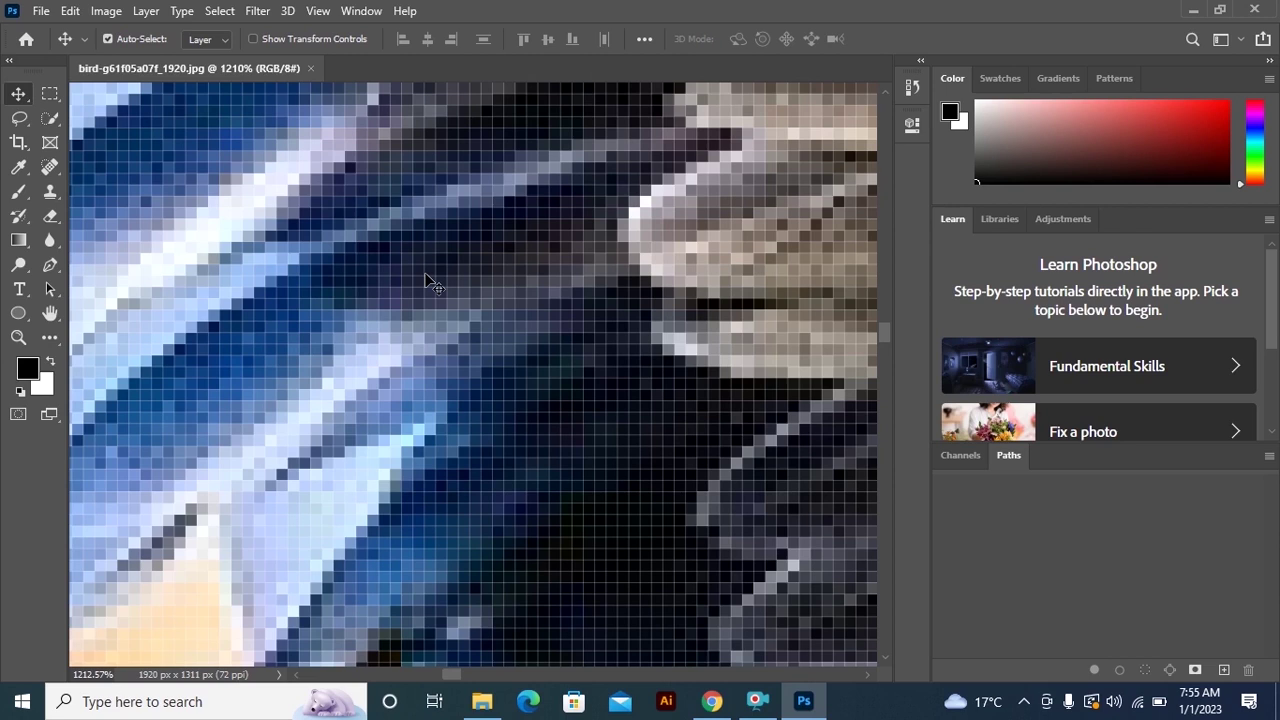
{"action": "mouse_move", "coordinate": [494, 197]}
{"action": "left_mouse_down"}
{"action": "mouse_move", "coordinate": [598, 366]}
{"action": "mouse_move", "coordinate": [535, 339]}
{"action": "left_mouse_up"}
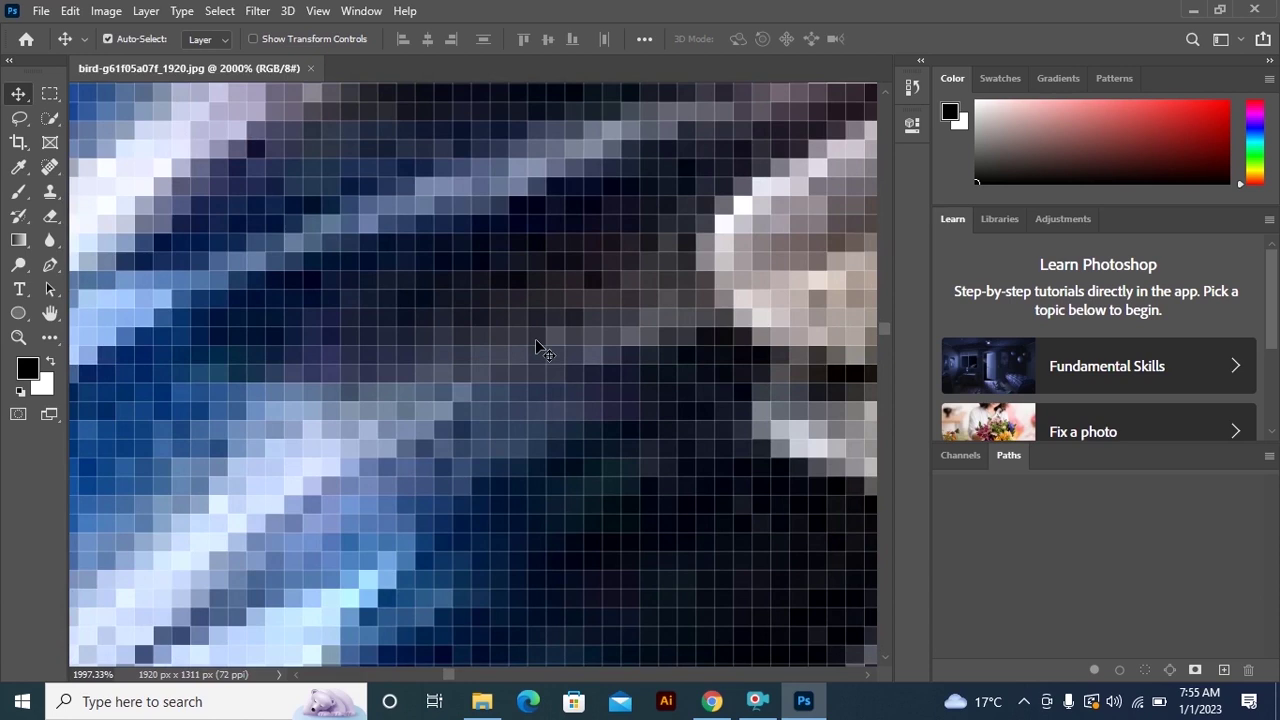
{"action": "mouse_move", "coordinate": [489, 178]}
{"action": "left_mouse_down"}
{"action": "mouse_move", "coordinate": [591, 351]}
{"action": "mouse_move", "coordinate": [493, 350]}
{"action": "left_mouse_up"}
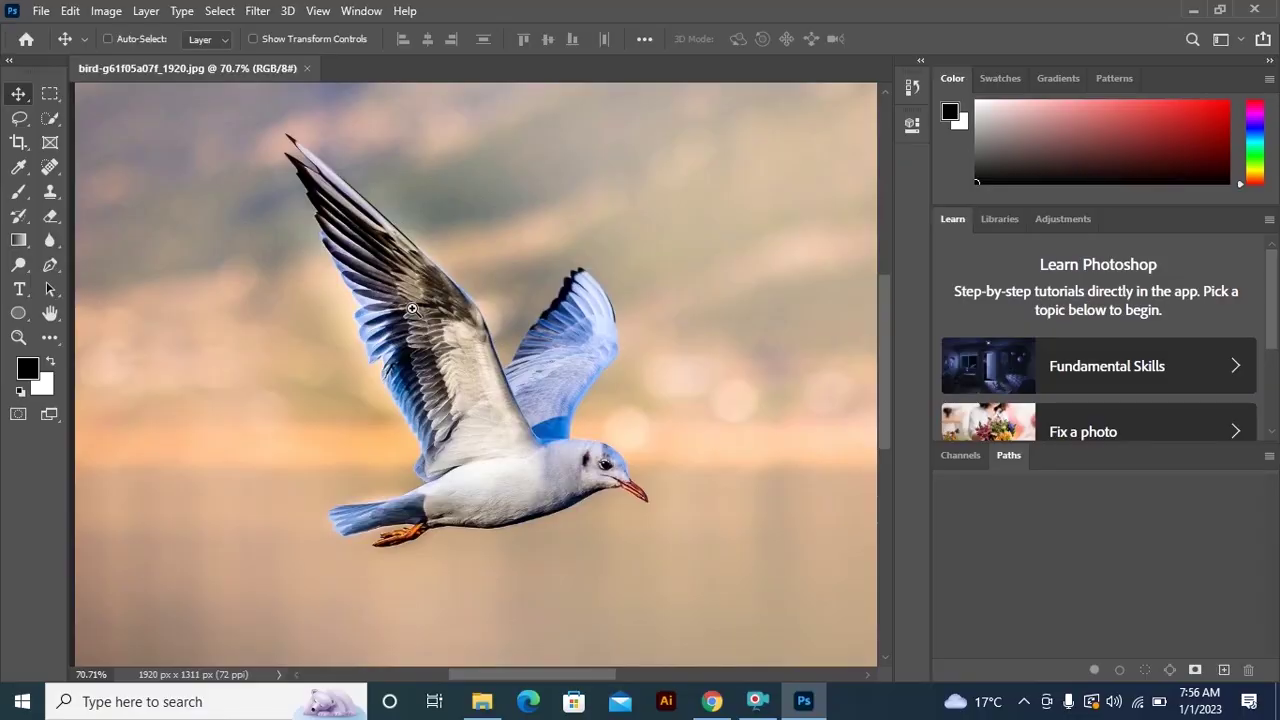
Step: Scroll-zoom into the bird image to about 5490%, showing large brown pixels
{"action": "scroll", "coordinate": [677, 474], "scroll_direction": "up", "scroll_amount": 10}
{"action": "scroll", "coordinate": [714, 491], "scroll_direction": "up", "scroll_amount": 5}
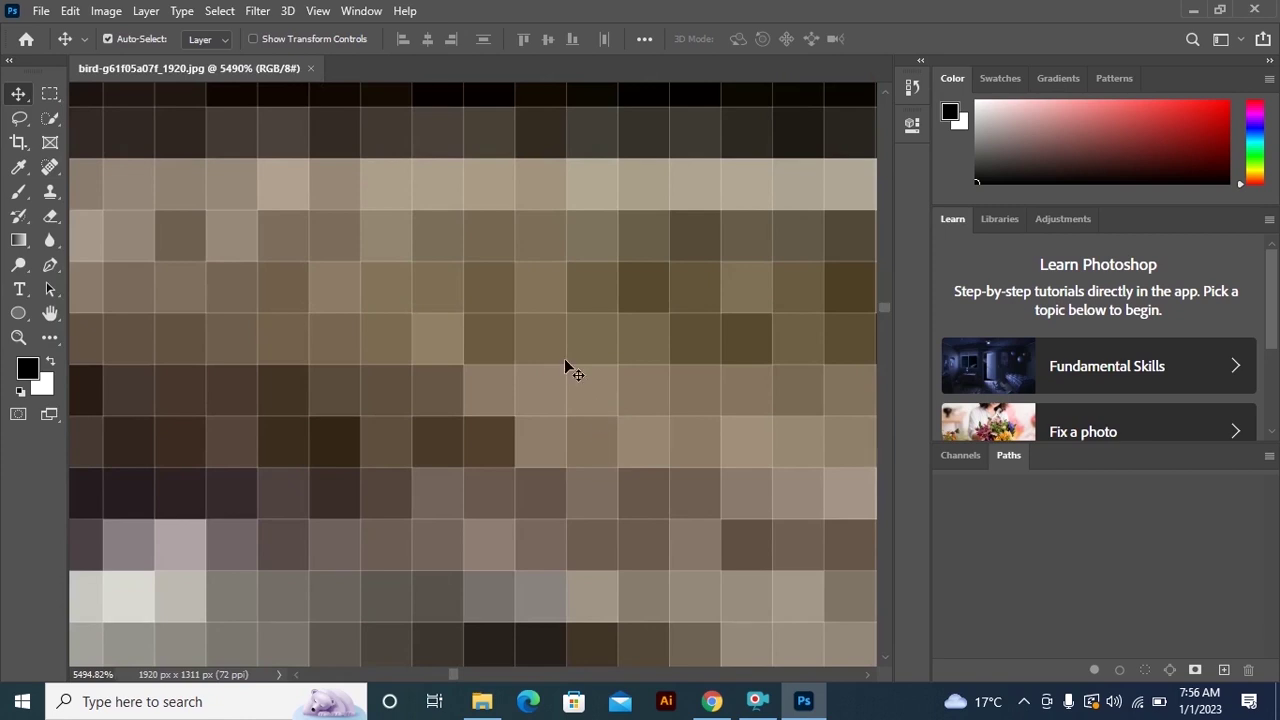
Step: Zoom to 10800%, back to 358%, pan across feathers, then fit the bird at 92%
{"action": "scroll", "coordinate": [530, 350], "scroll_direction": "up", "scroll_amount": 3}
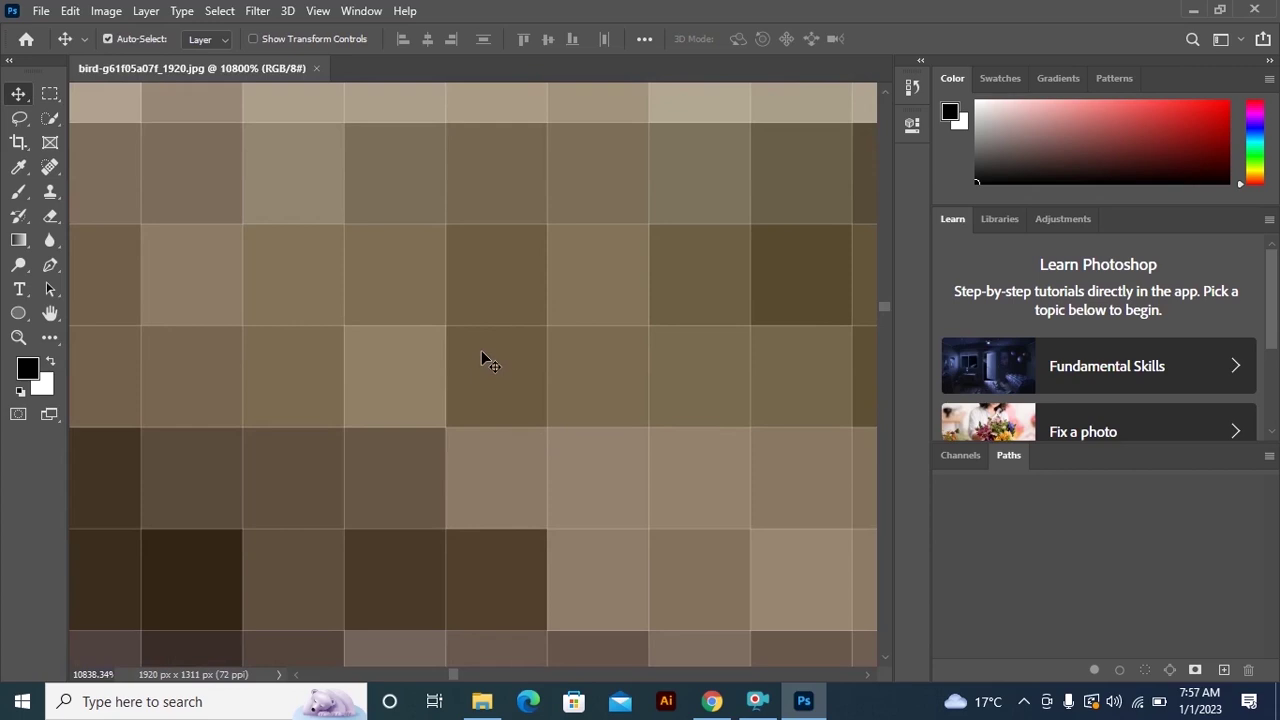
{"action": "scroll", "coordinate": [640, 220], "scroll_direction": "down", "scroll_amount": 5}
{"action": "scroll", "coordinate": [520, 280], "scroll_direction": "down", "scroll_amount": 5}
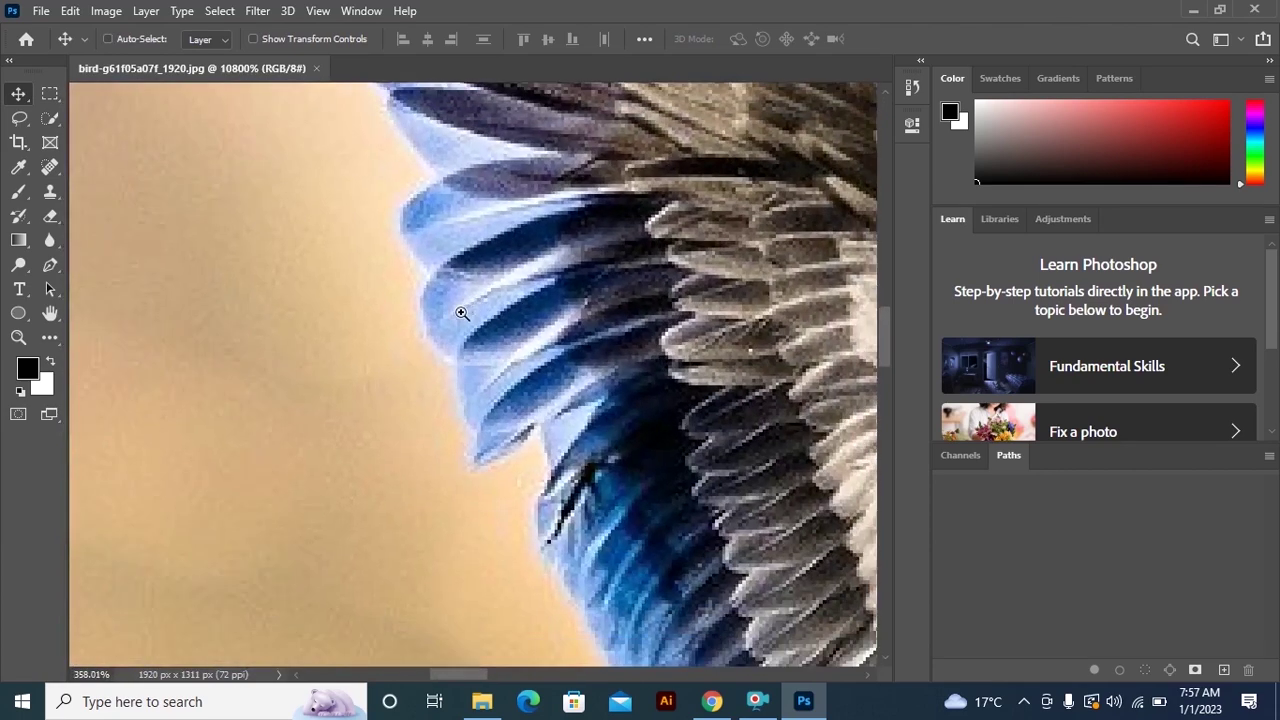
{"action": "left_click_drag", "start_coordinate": [537, 297], "coordinate": [350, 360]}
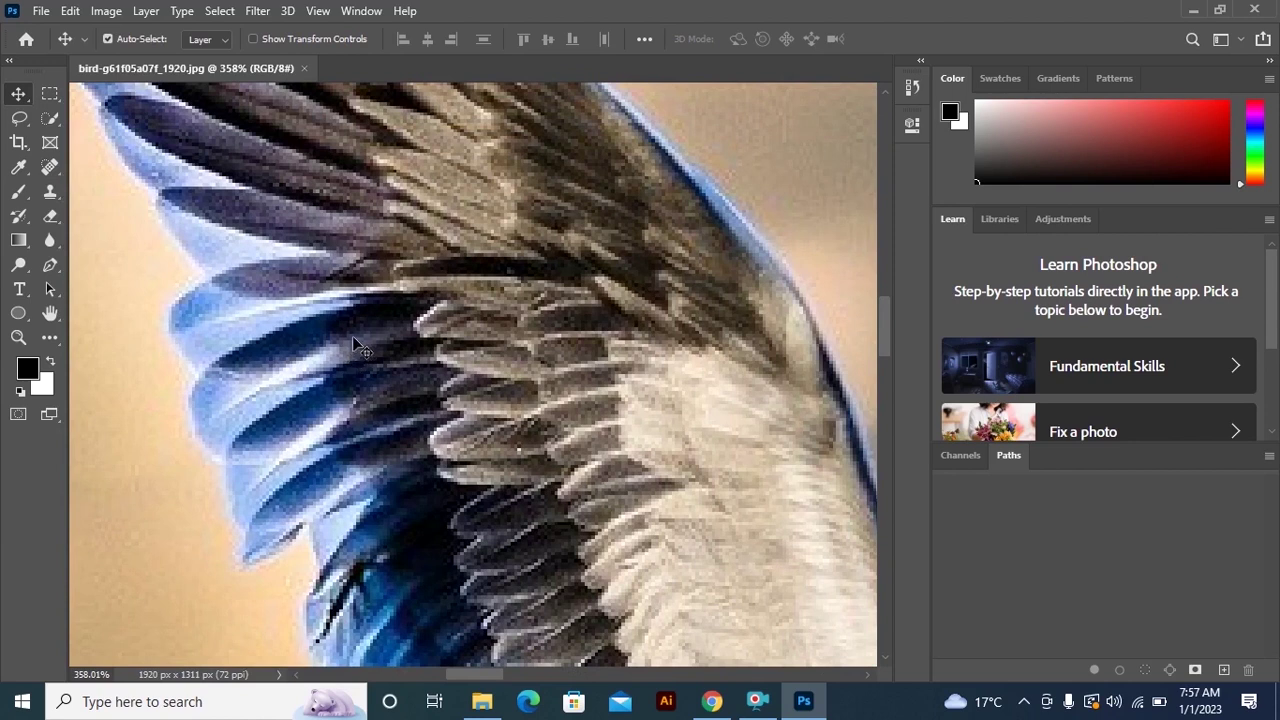
{"action": "scroll", "coordinate": [348, 325], "scroll_direction": "up", "scroll_amount": 10}
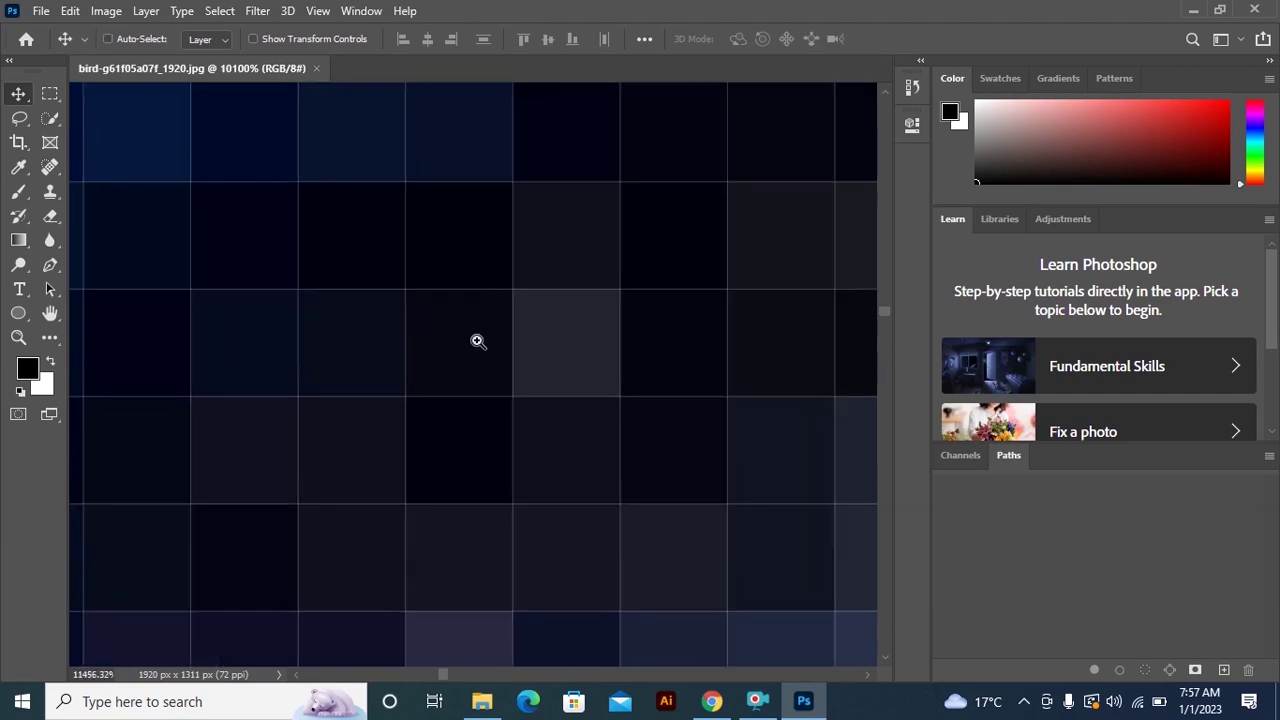
{"action": "scroll", "coordinate": [470, 330], "scroll_direction": "down", "scroll_amount": 3}
{"action": "scroll", "coordinate": [405, 340], "scroll_direction": "down", "scroll_amount": 3}
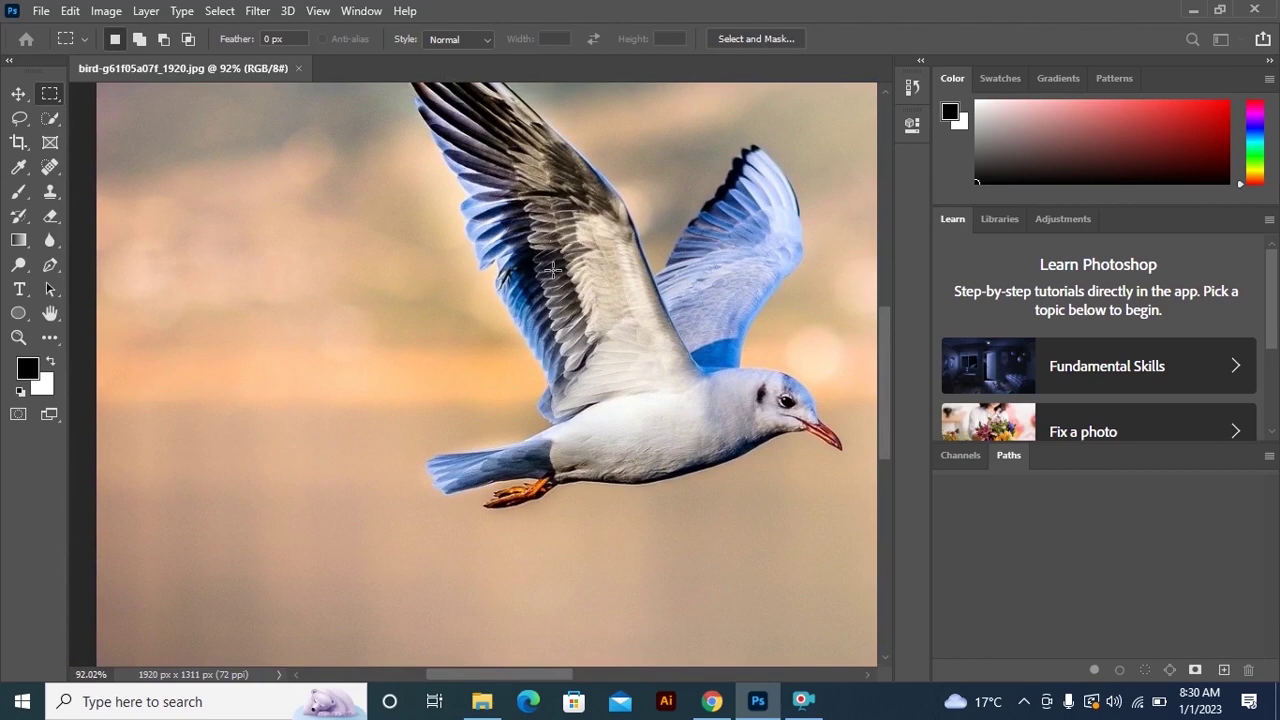
Step: Scrubby-zoom from the whole bird into the wing's dark blue pixels, around 3030%
{"action": "left_click_drag", "start_coordinate": [553, 268], "coordinate": [832, 374]}
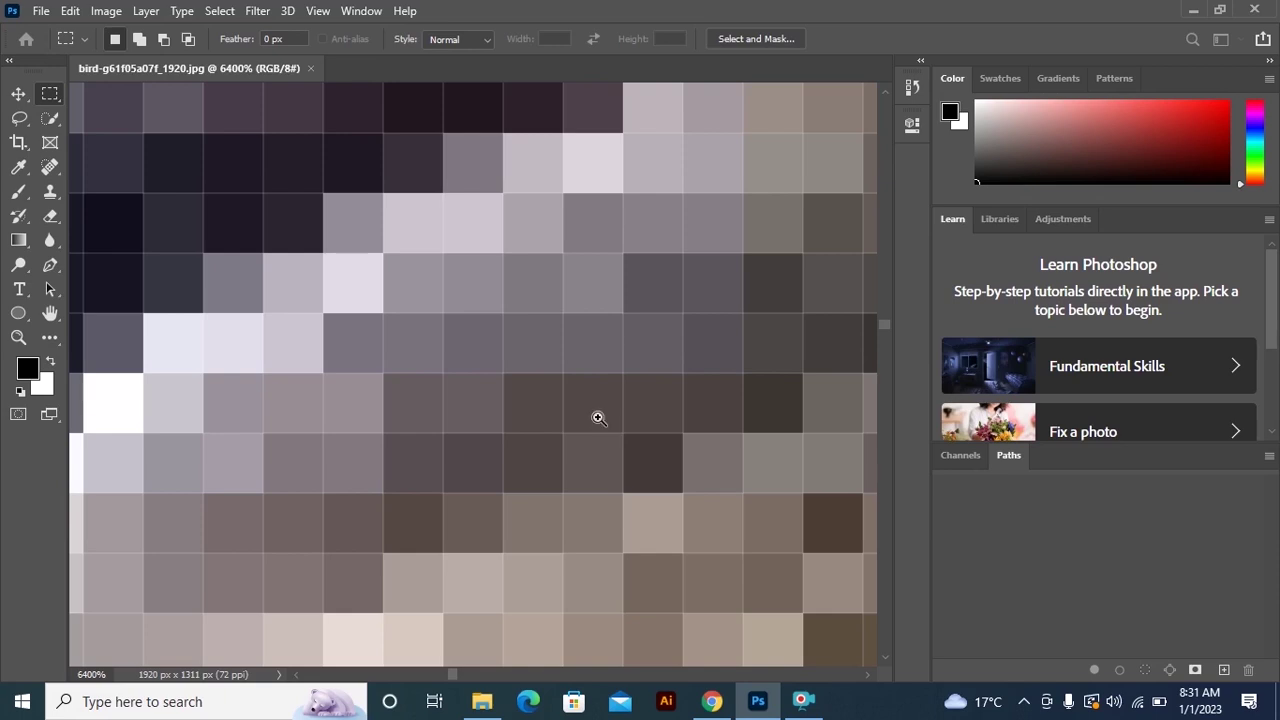
{"action": "scroll", "coordinate": [605, 420], "scroll_direction": "up", "scroll_amount": 1}
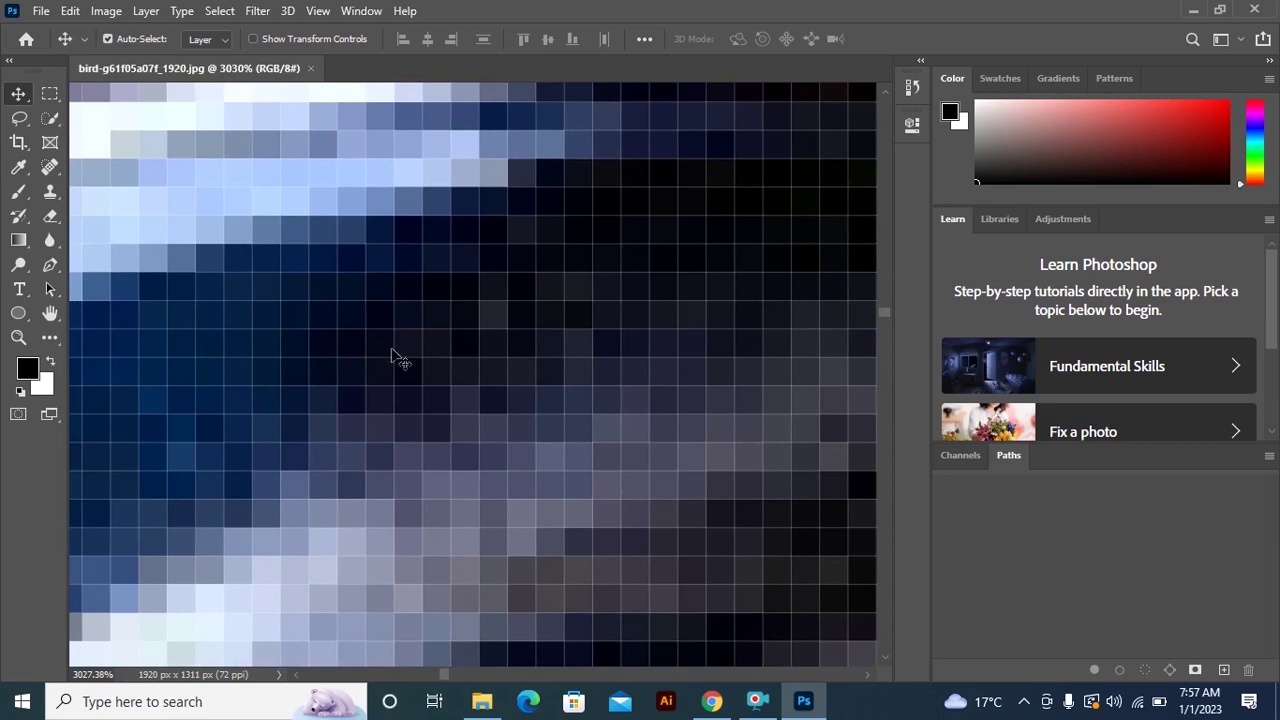
Step: Show the Print tab's Letter preset at 300 pixels/inch in New Document
{"action": "scroll", "coordinate": [690, 268], "scroll_direction": "down", "scroll_amount": 1}
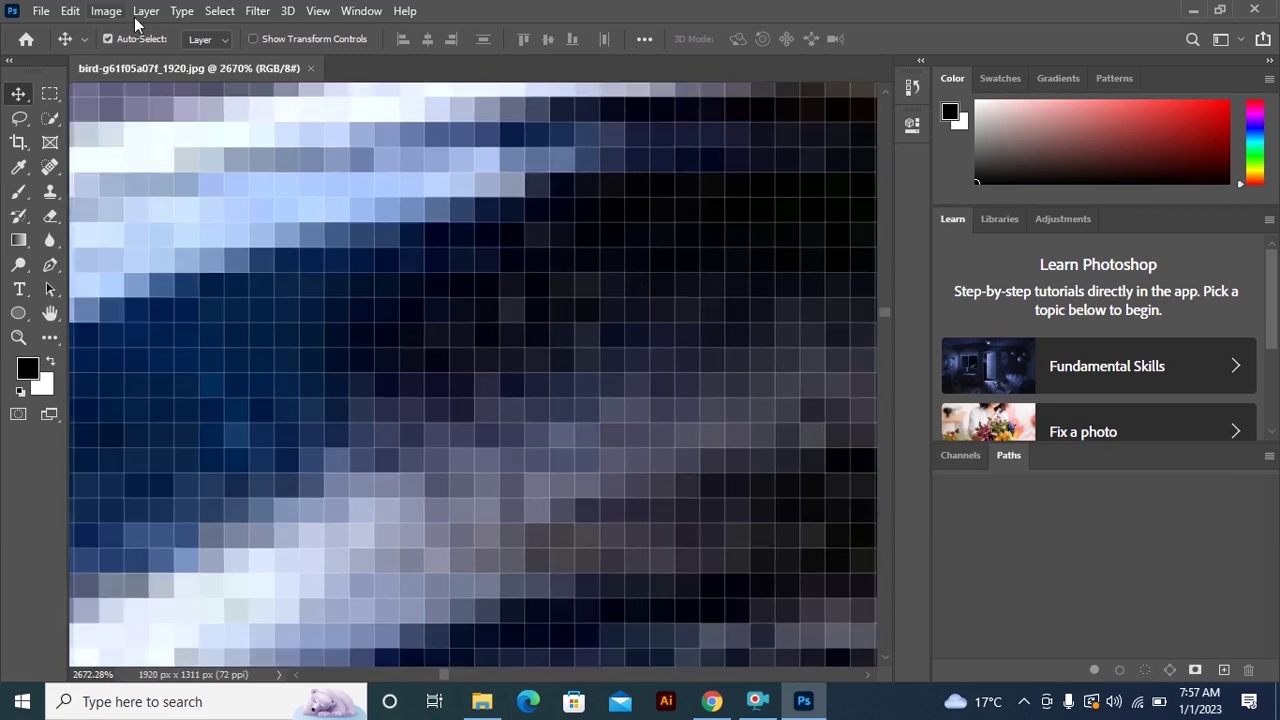
{"action": "left_click", "coordinate": [41, 11]}
{"action": "left_click", "coordinate": [58, 34]}
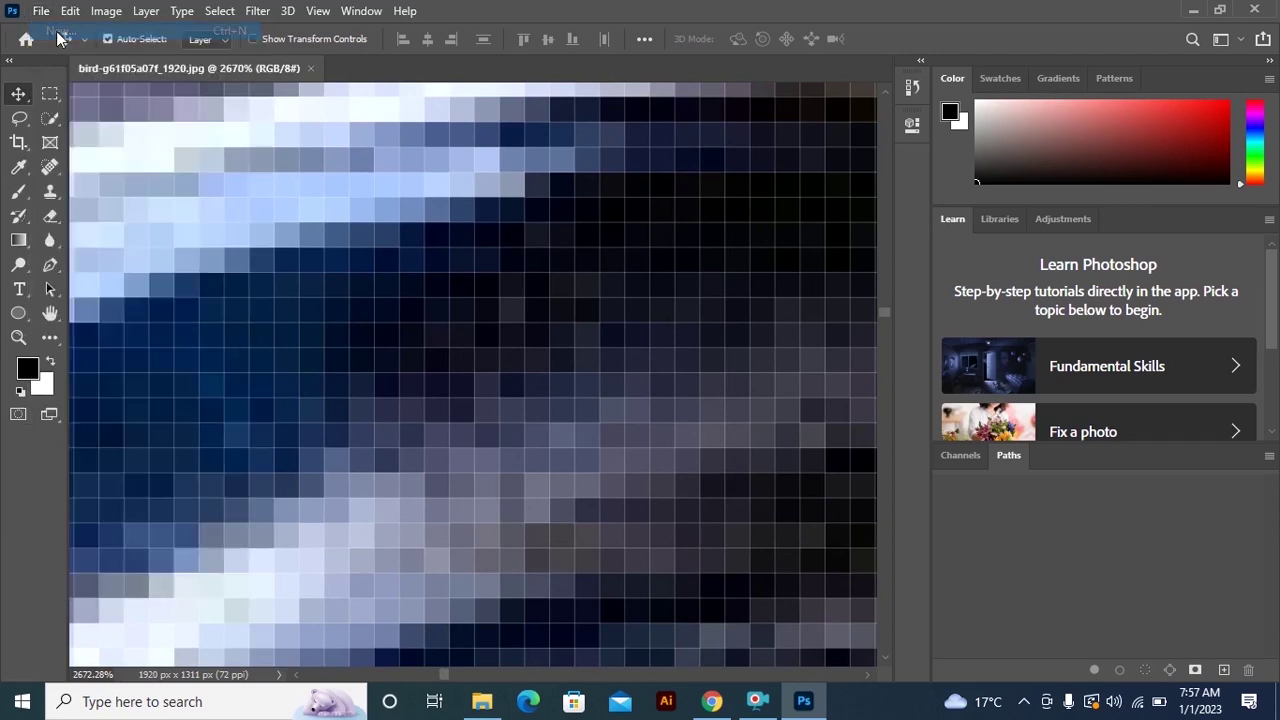
{"action": "left_click", "coordinate": [264, 52]}
{"action": "left_click", "coordinate": [821, 301]}
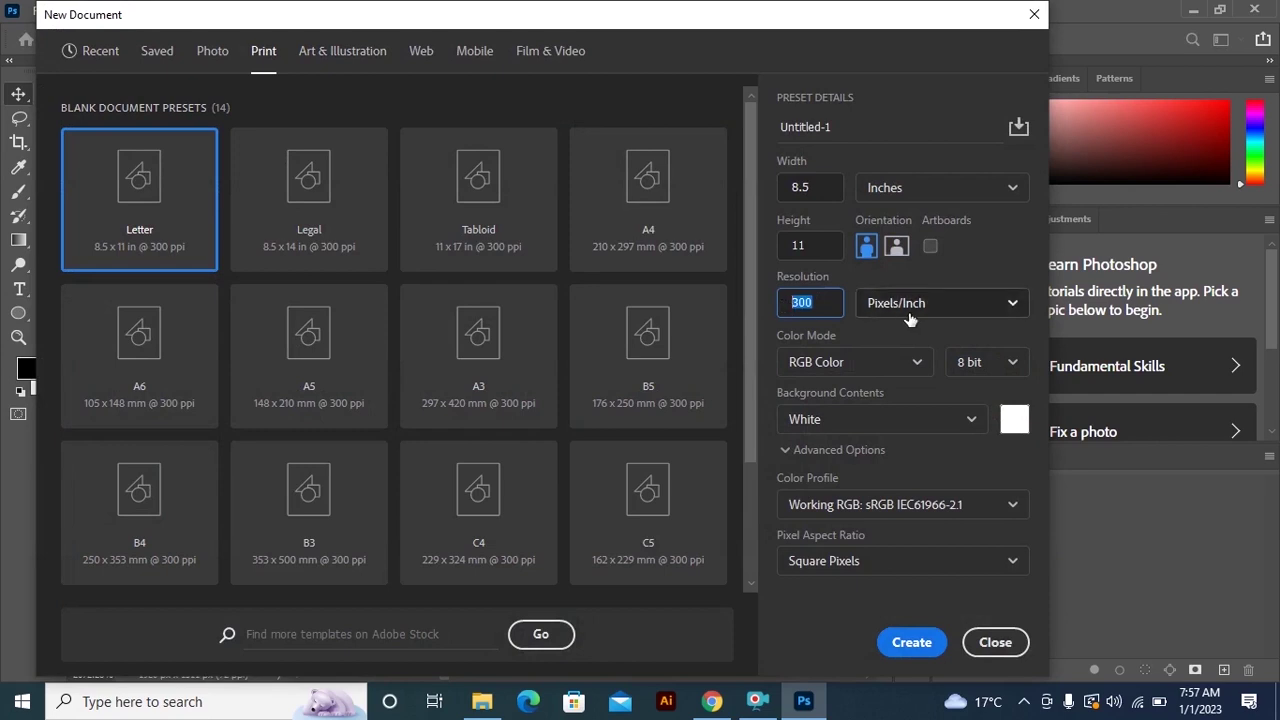
Step: Close New Document without creating it, then select a 17 × 16 pixel wing area
{"action": "left_click", "coordinate": [995, 643]}
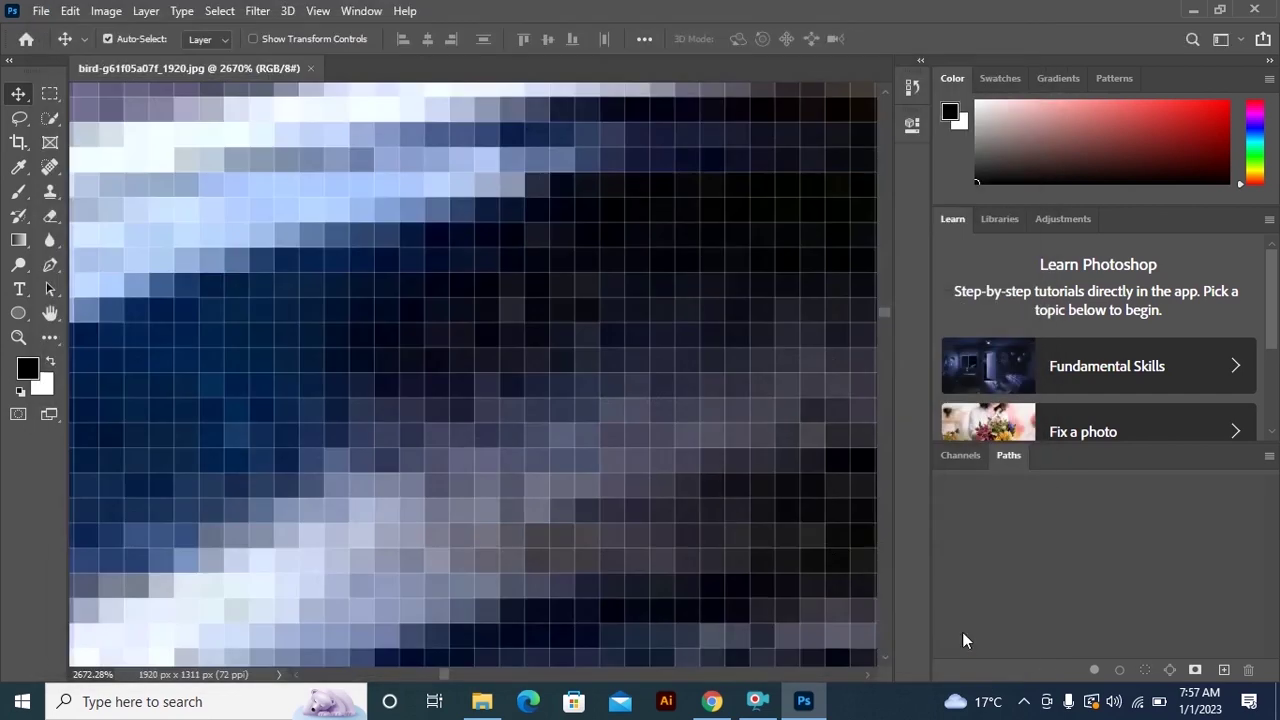
{"action": "left_click", "coordinate": [50, 93]}
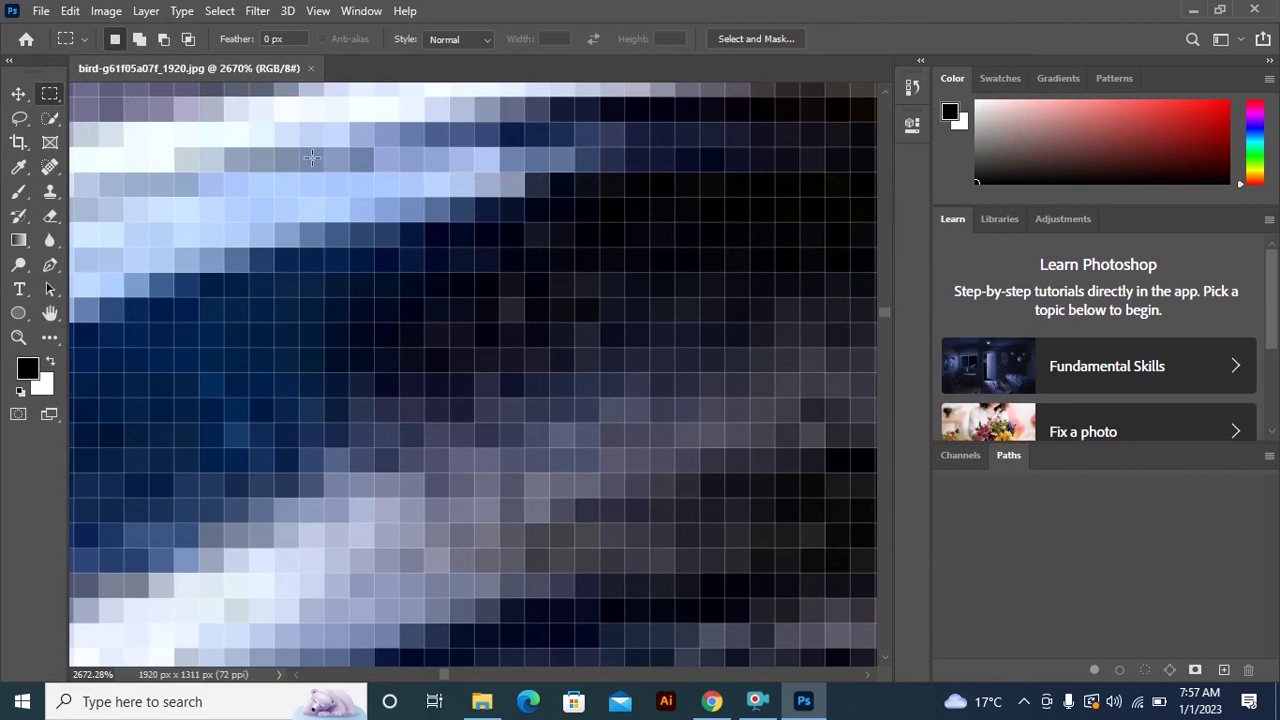
{"action": "left_click_drag", "start_coordinate": [300, 148], "coordinate": [704, 537]}
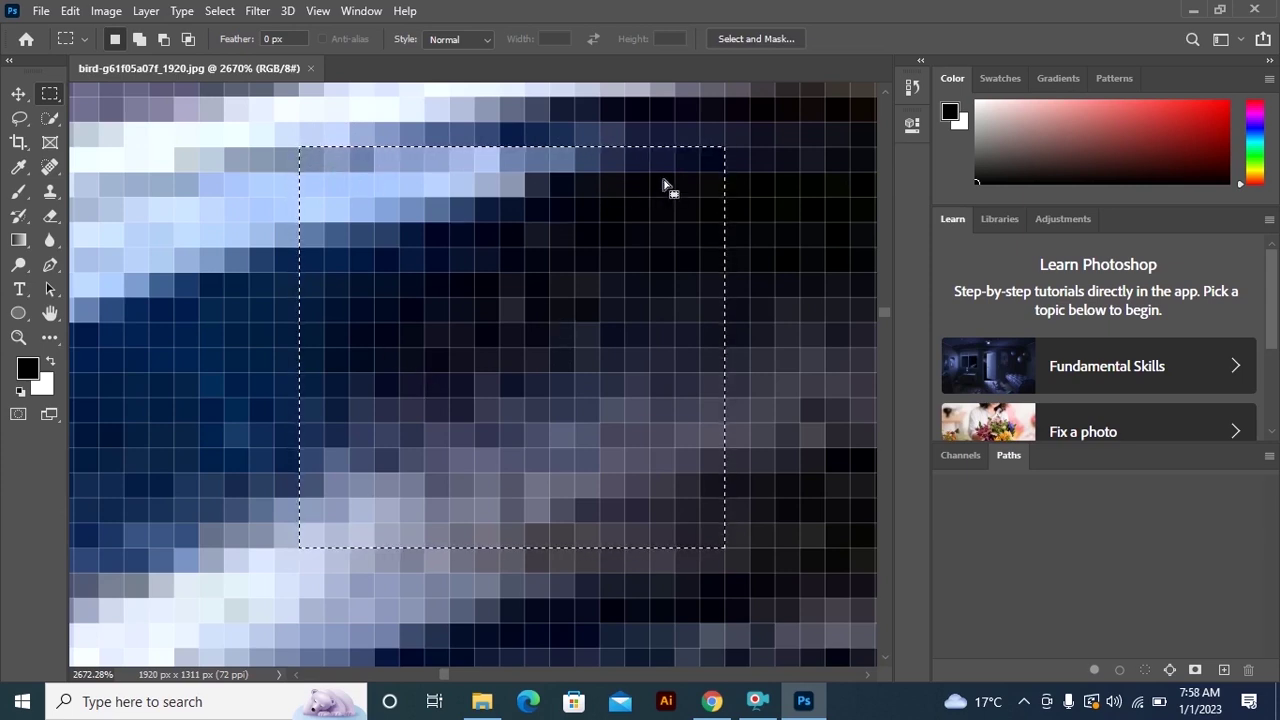
{"action": "left_click", "coordinate": [677, 232]}
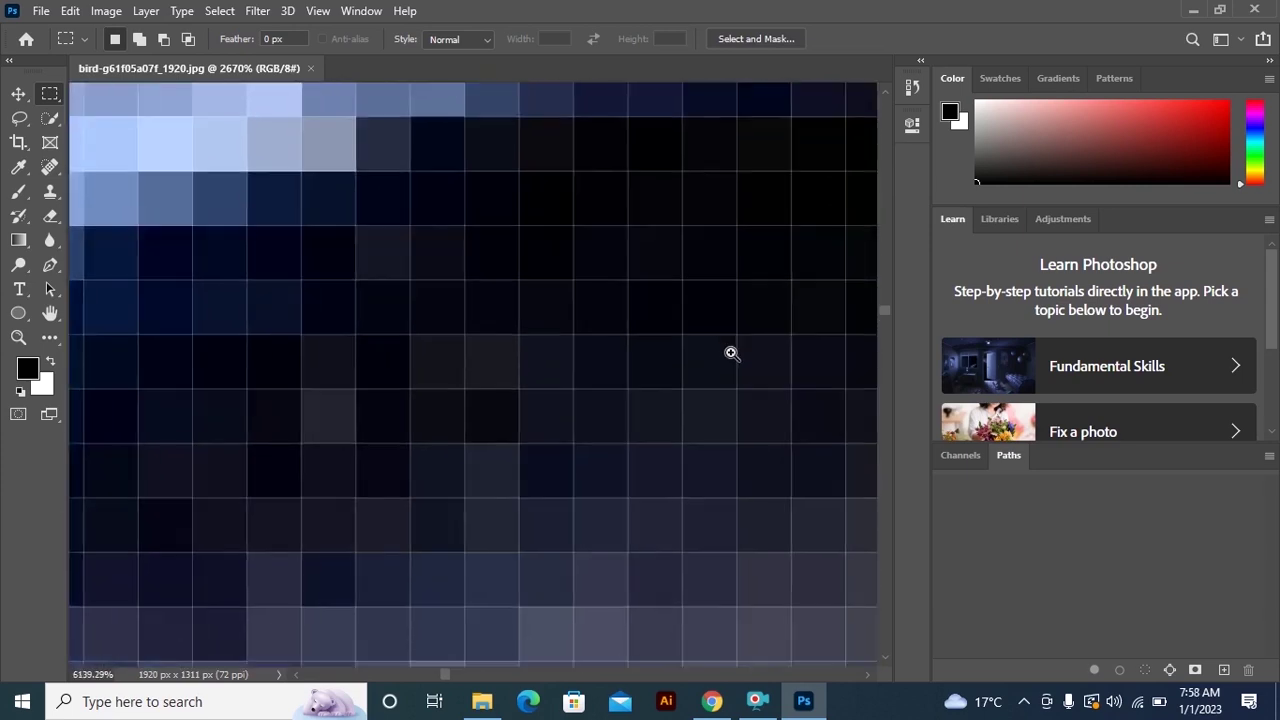
{"action": "scroll", "coordinate": [720, 274], "scroll_direction": "down", "scroll_amount": 2}
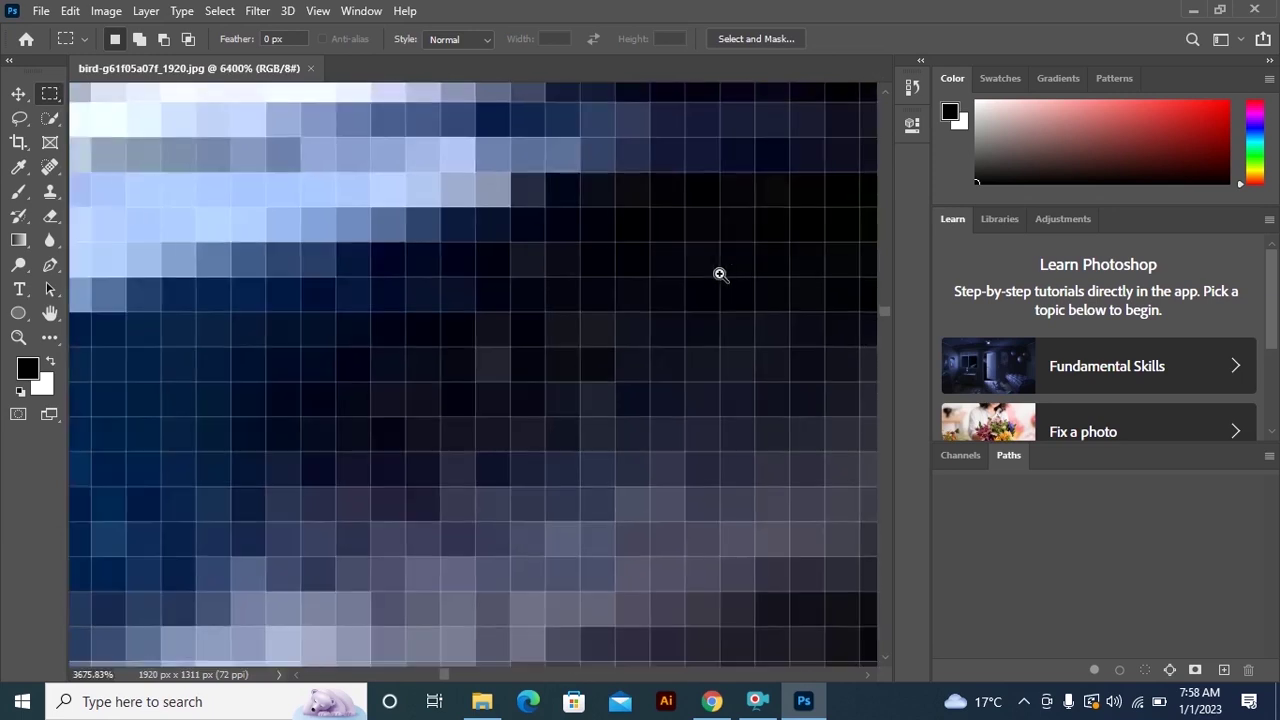
{"action": "scroll", "coordinate": [700, 275], "scroll_direction": "down", "scroll_amount": 2}
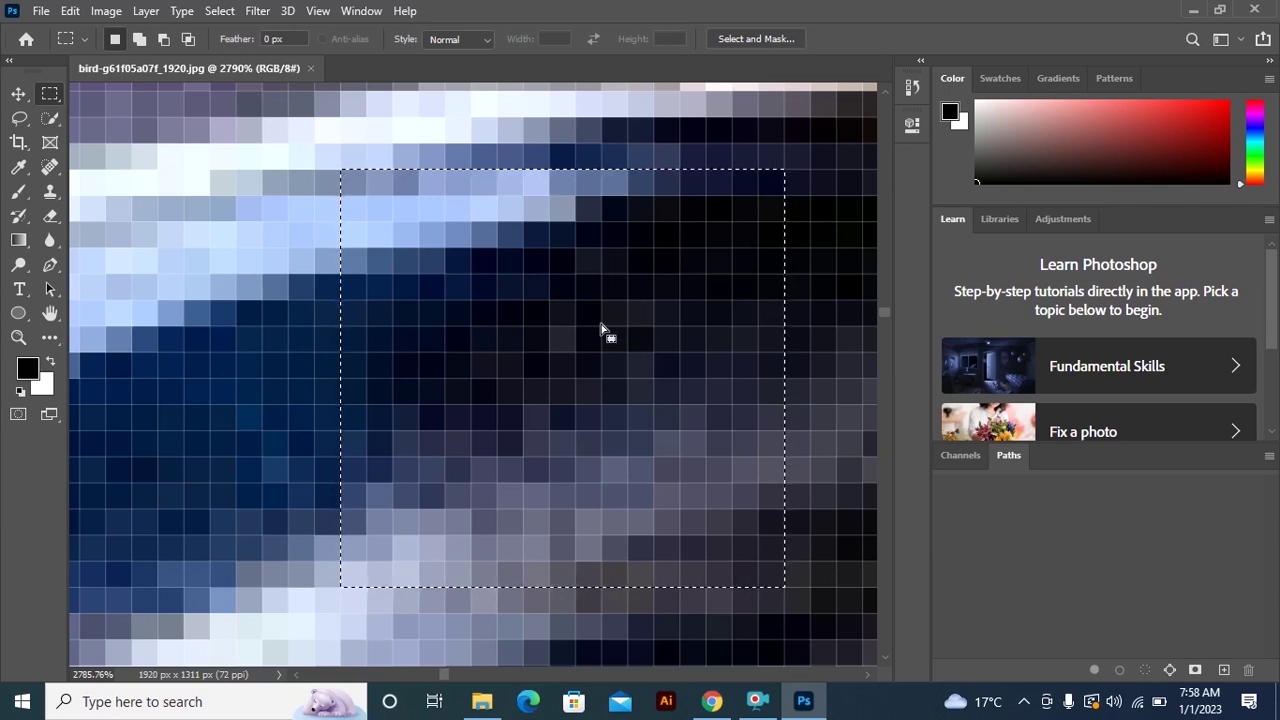
{"action": "left_click", "coordinate": [40, 11]}
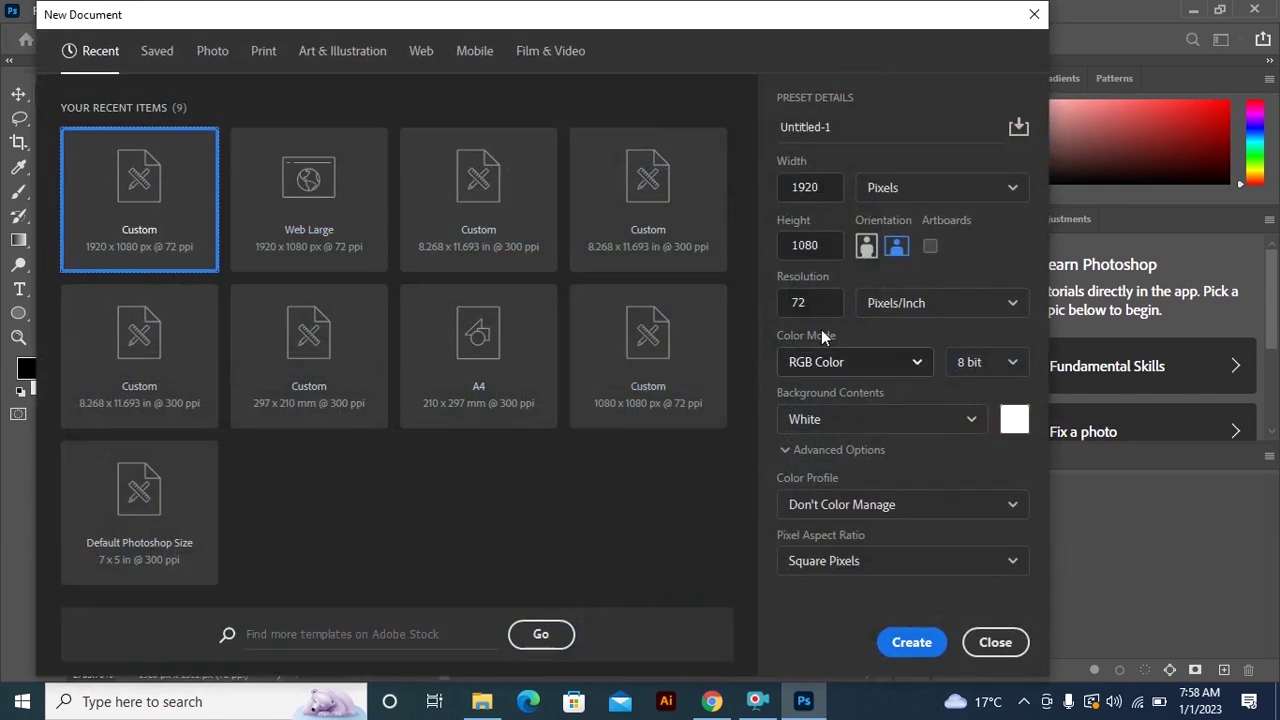
{"action": "left_click", "coordinate": [265, 52]}
{"action": "double_click", "coordinate": [810, 302]}
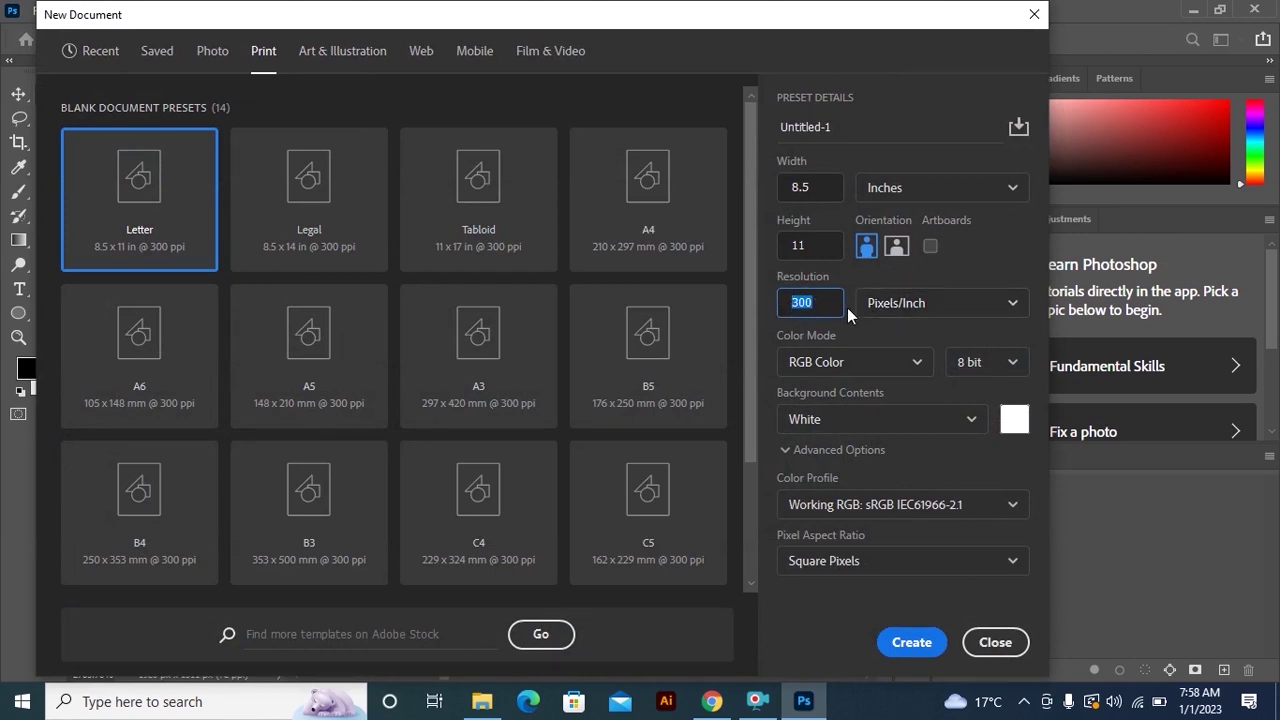
{"action": "left_click", "coordinate": [993, 642]}
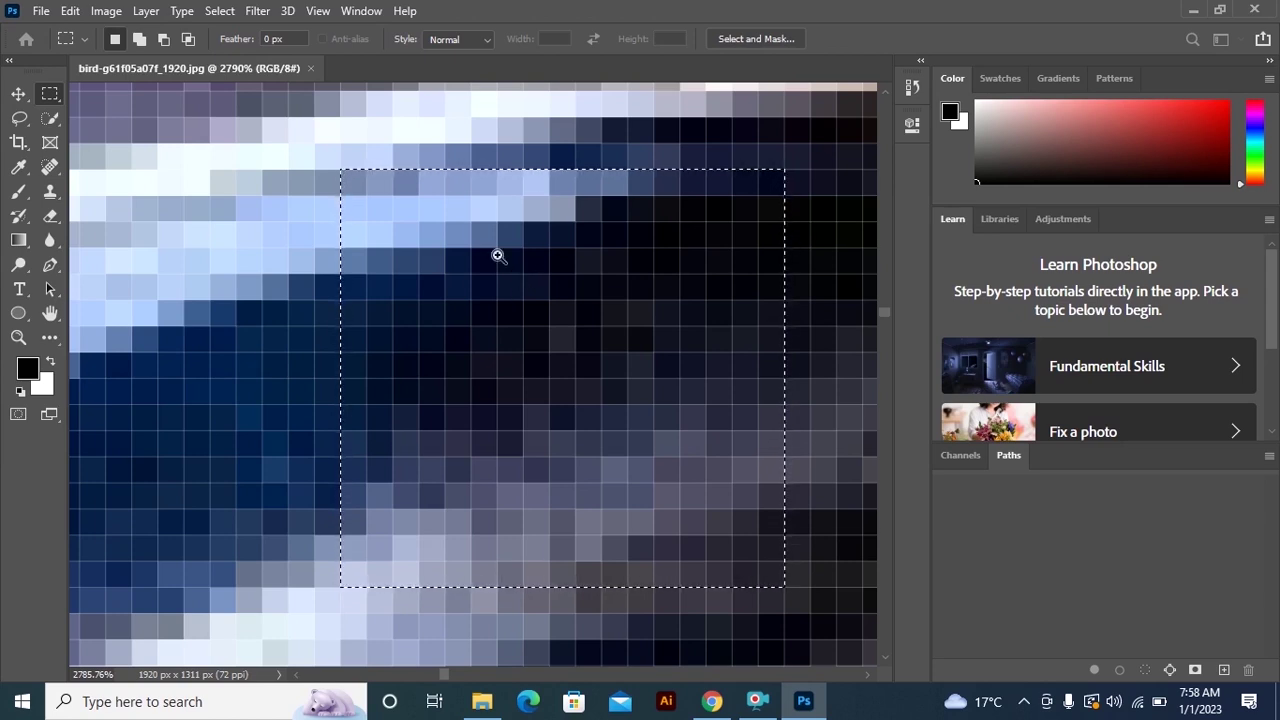
Step: Zoom out from the seagull's pixel grid until the whole photo fits the window
{"action": "scroll", "coordinate": [500, 251], "scroll_direction": "up", "scroll_amount": 3}
{"action": "scroll", "coordinate": [543, 314], "scroll_direction": "up", "scroll_amount": 2}
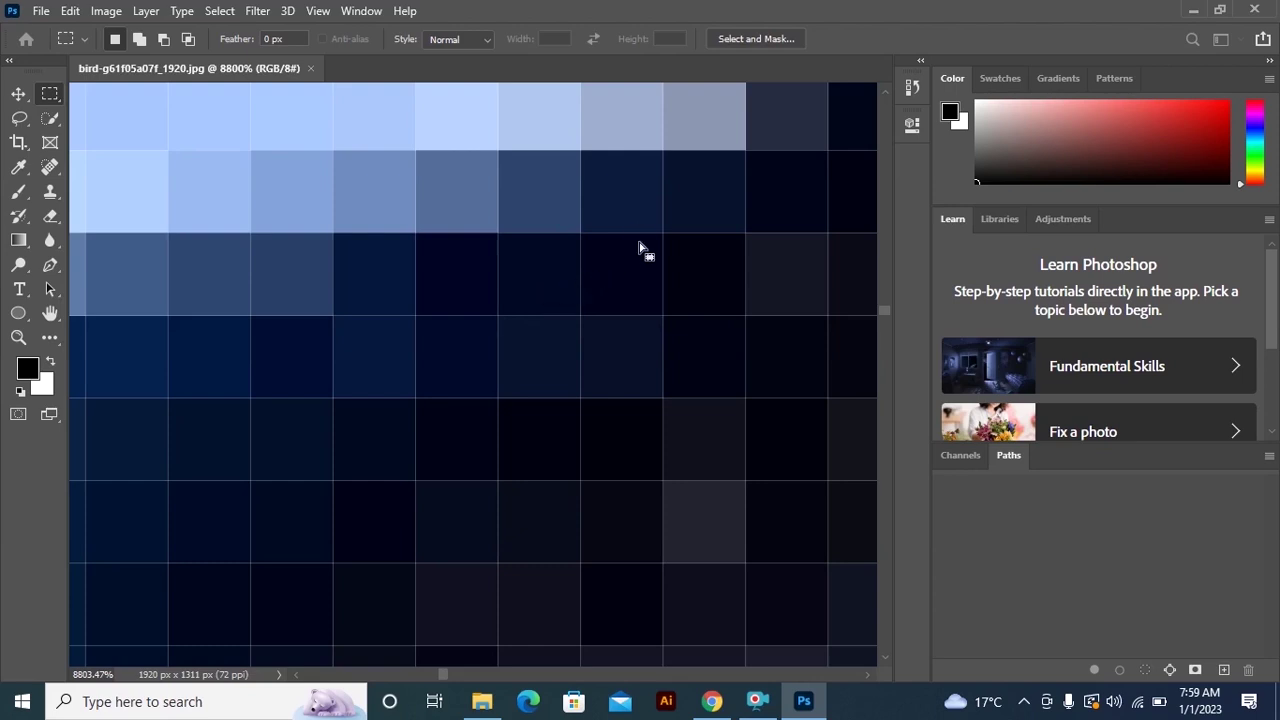
{"action": "scroll", "coordinate": [628, 268], "scroll_direction": "down", "scroll_amount": 5}
{"action": "scroll", "coordinate": [550, 270], "scroll_direction": "down", "scroll_amount": 3}
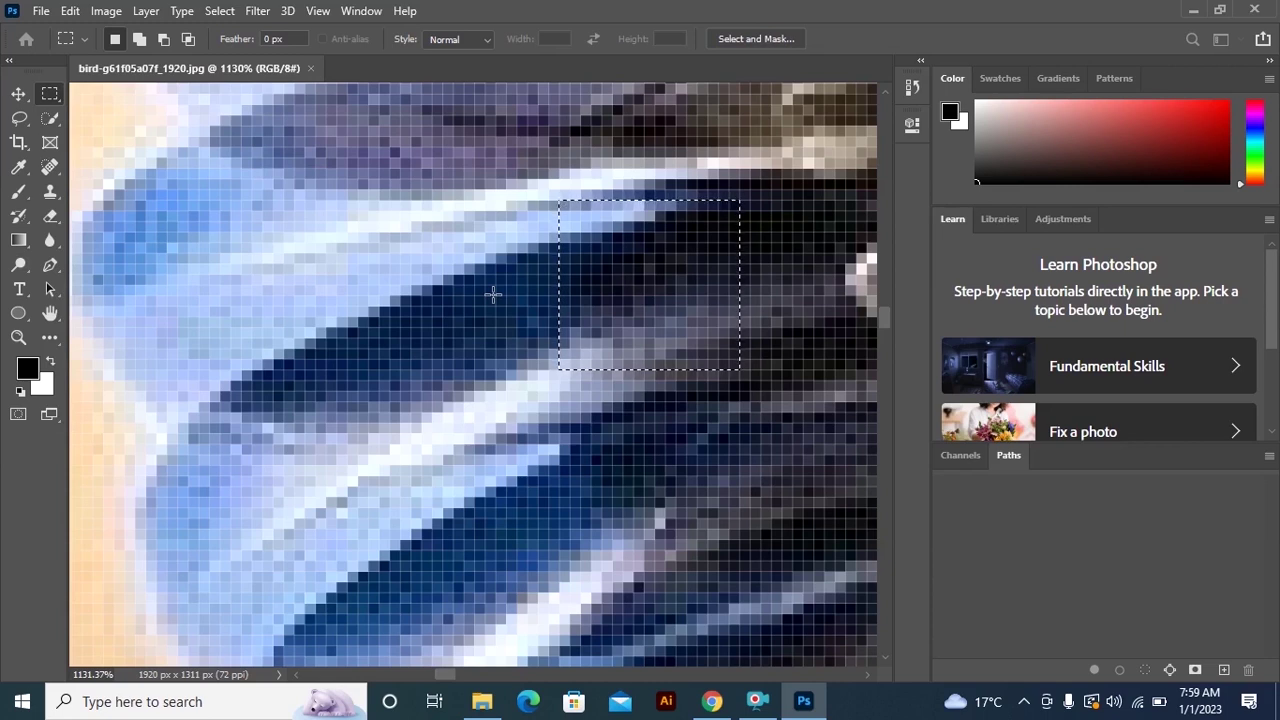
{"action": "scroll", "coordinate": [645, 290], "scroll_direction": "down", "scroll_amount": 2}
{"action": "scroll", "coordinate": [645, 290], "scroll_direction": "down", "scroll_amount": 2}
{"action": "scroll", "coordinate": [645, 290], "scroll_direction": "down", "scroll_amount": 2}
{"action": "key", "text": "v"}
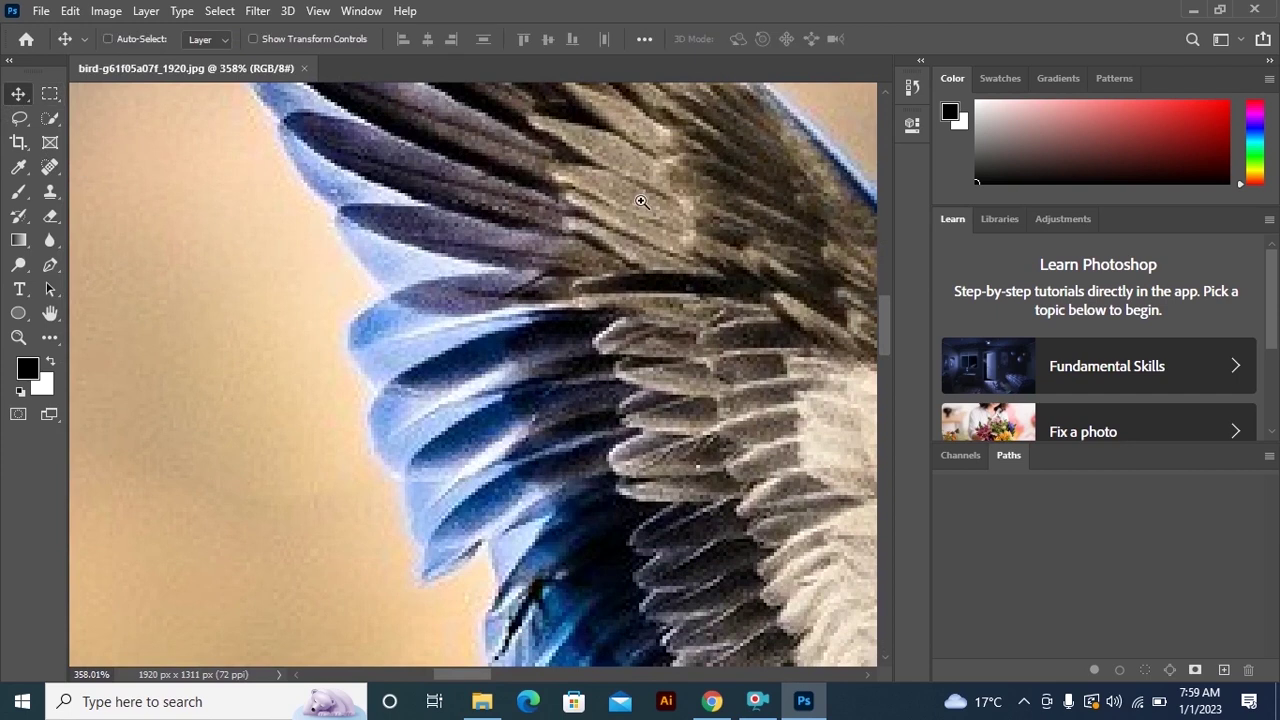
{"action": "left_click_drag", "start_coordinate": [643, 205], "coordinate": [488, 309]}
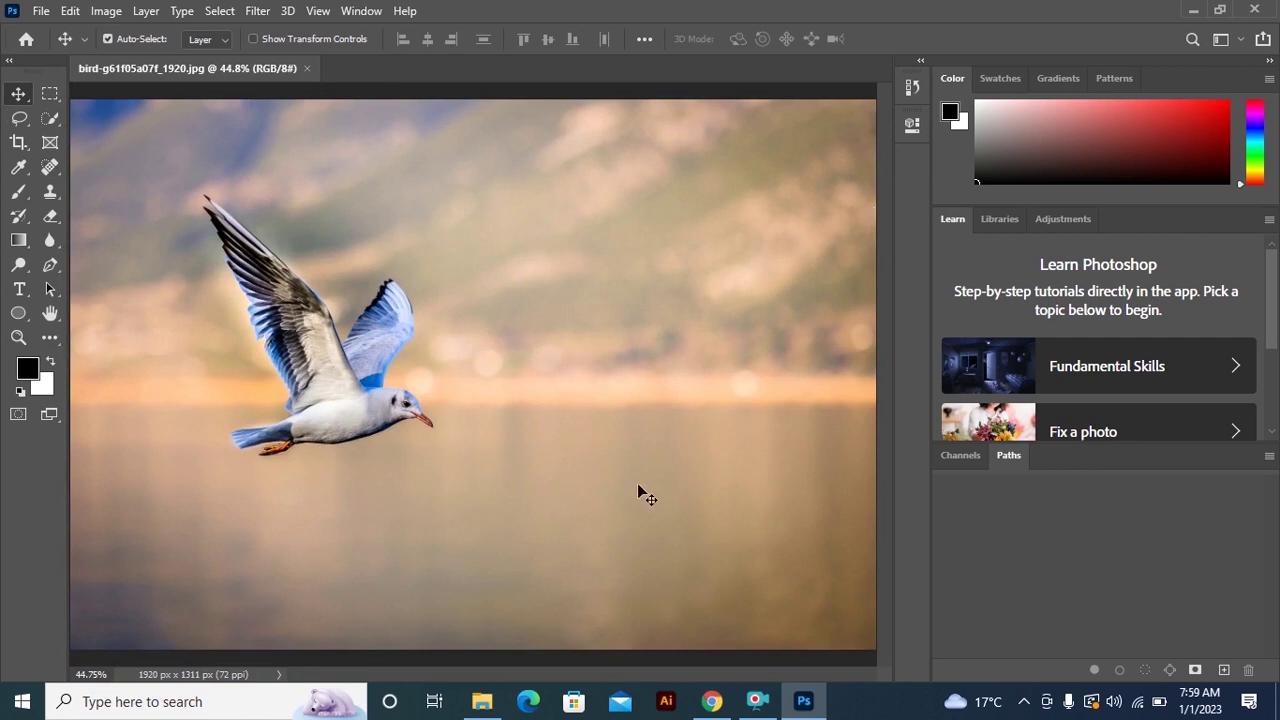
Step: At 40.6% zoom, view the 1920 × 1311 px, 72 ppi document info, then list the Image menu commands
{"action": "scroll", "coordinate": [628, 358], "scroll_direction": "down", "scroll_amount": 1}
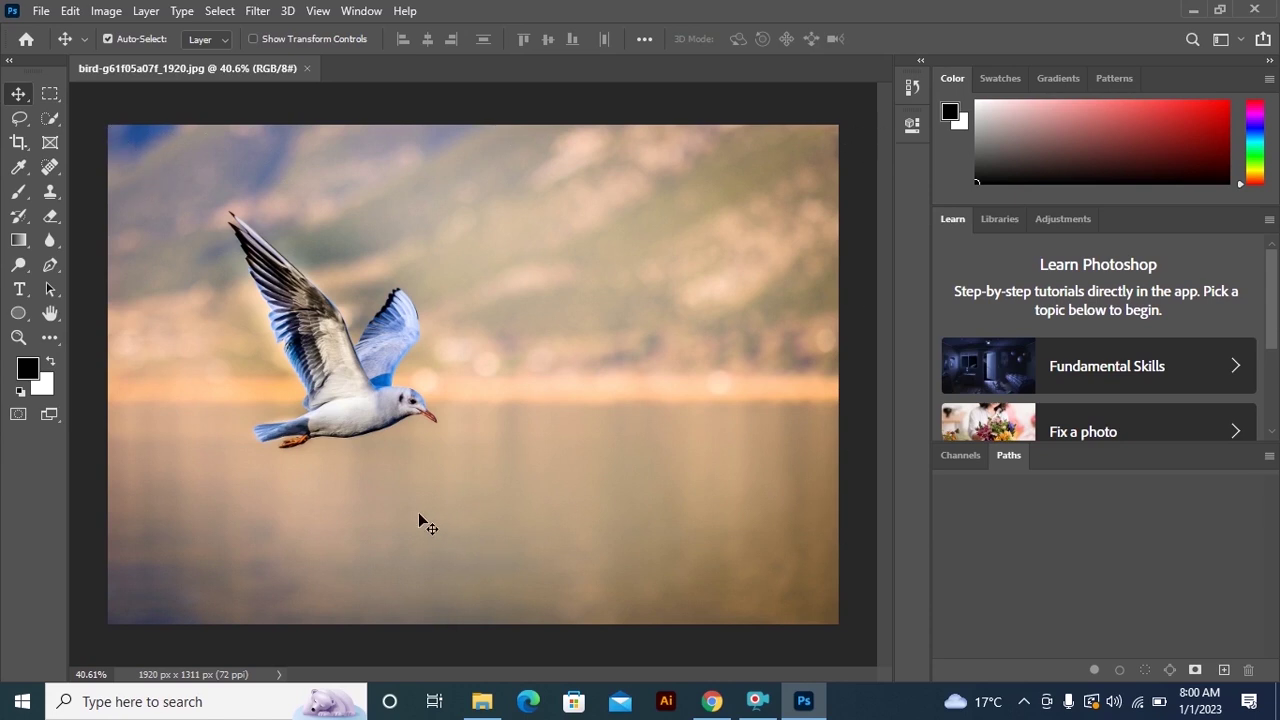
{"action": "left_click", "coordinate": [179, 676]}
{"action": "left_click", "coordinate": [106, 11]}
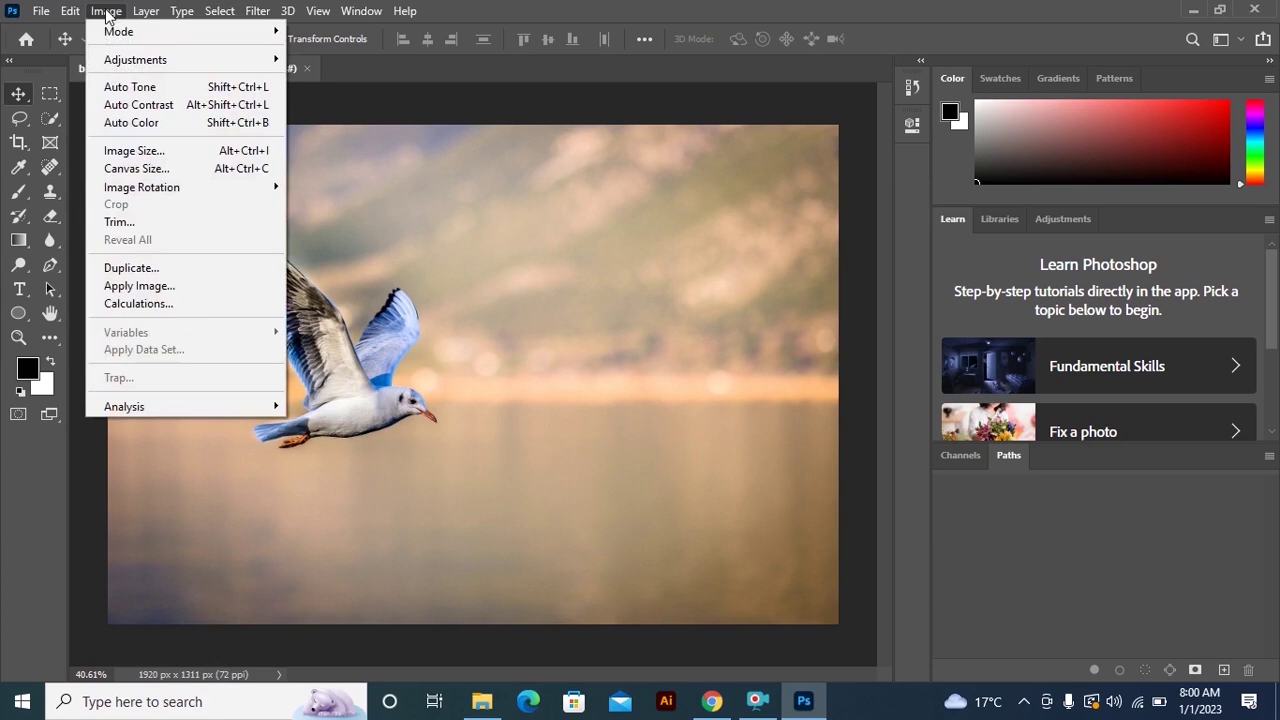
{"action": "left_click", "coordinate": [124, 151]}
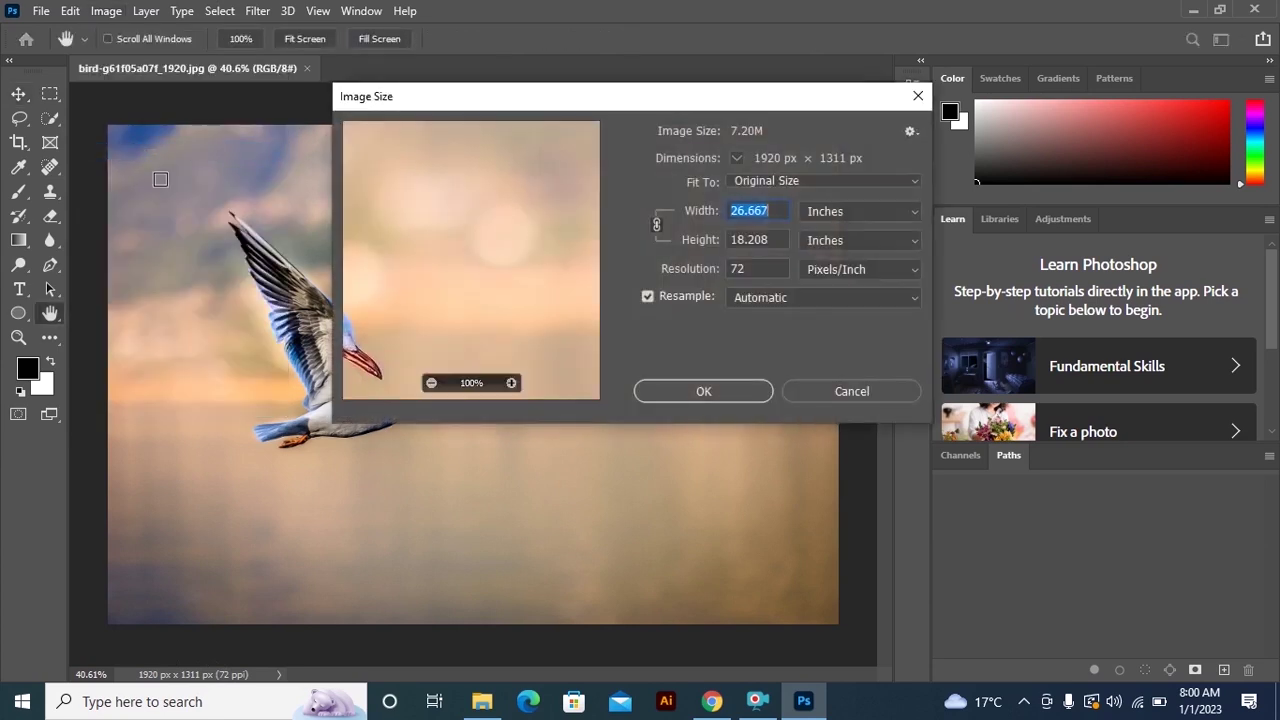
{"action": "left_click", "coordinate": [862, 219]}
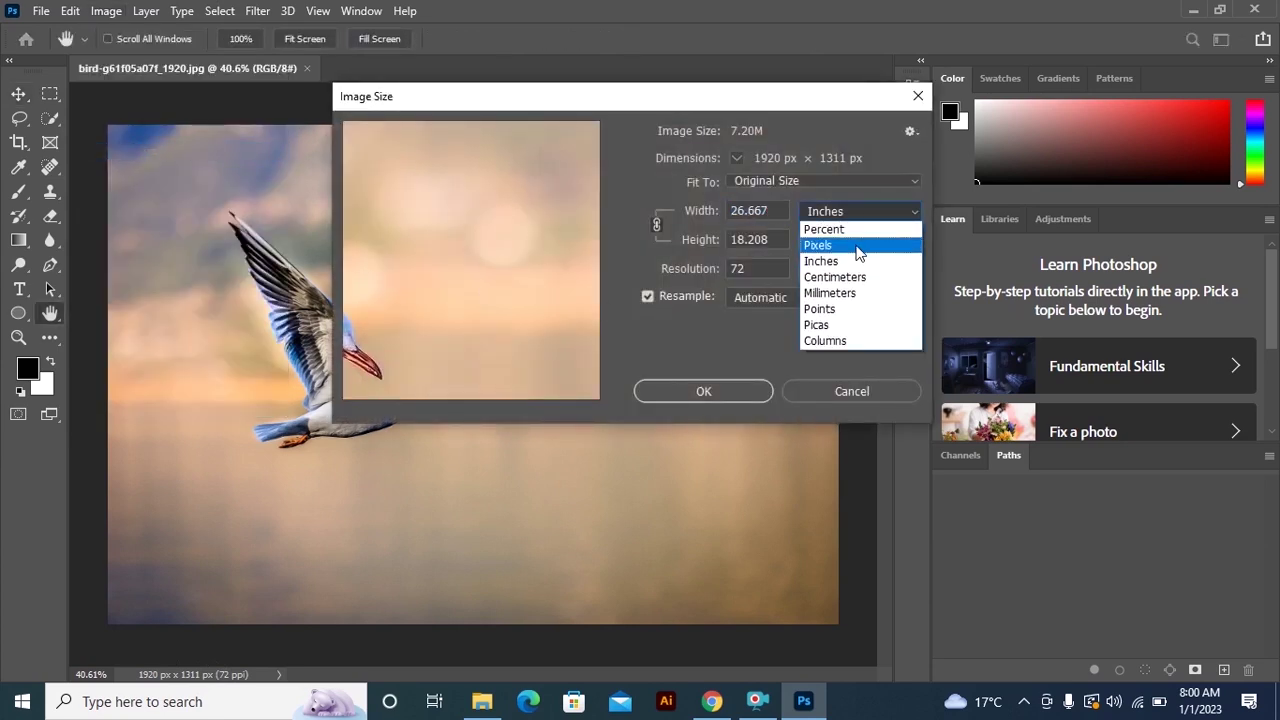
{"action": "left_click", "coordinate": [829, 248]}
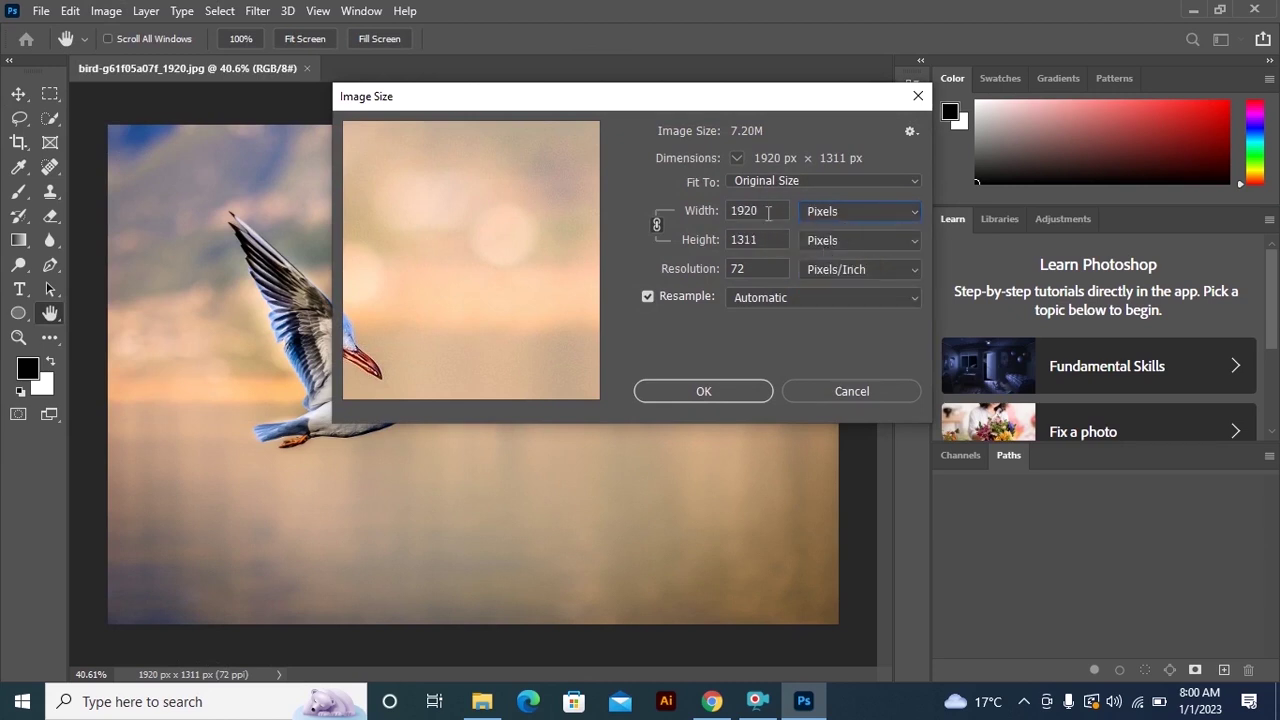
{"action": "double_click", "coordinate": [766, 211]}
{"action": "left_click", "coordinate": [761, 240]}
{"action": "double_click", "coordinate": [761, 240]}
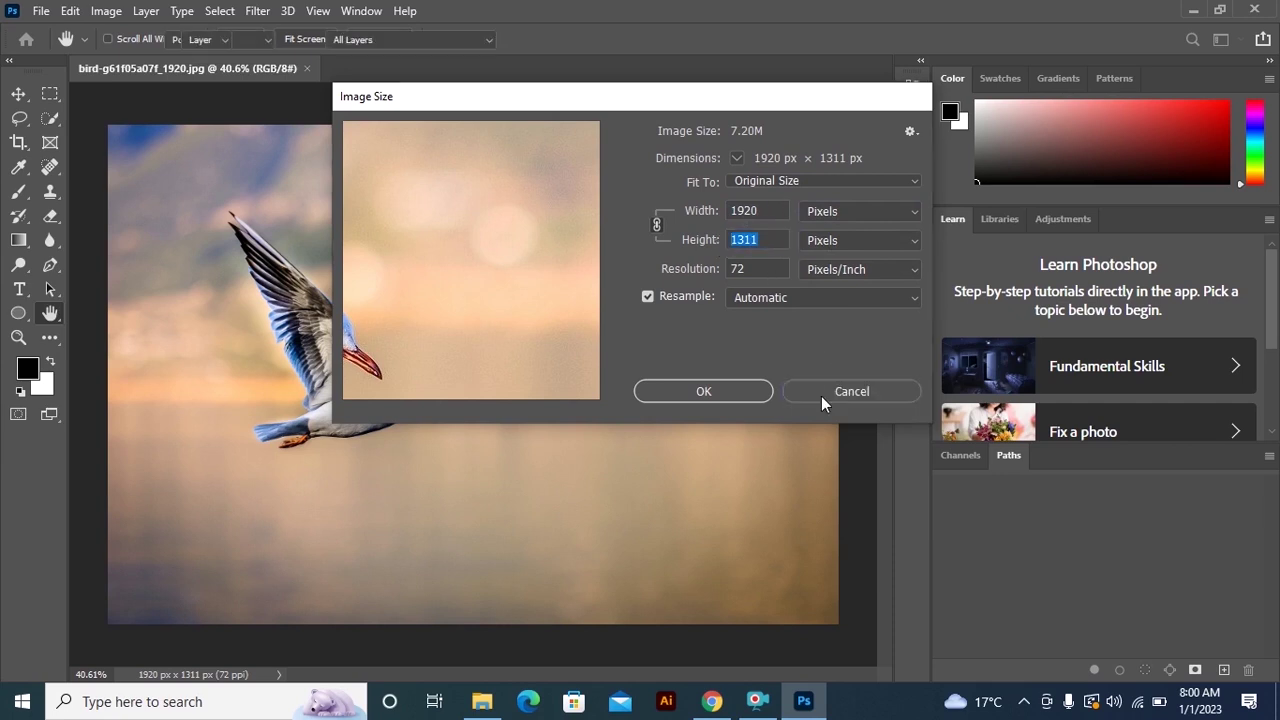
{"action": "left_click", "coordinate": [843, 391]}
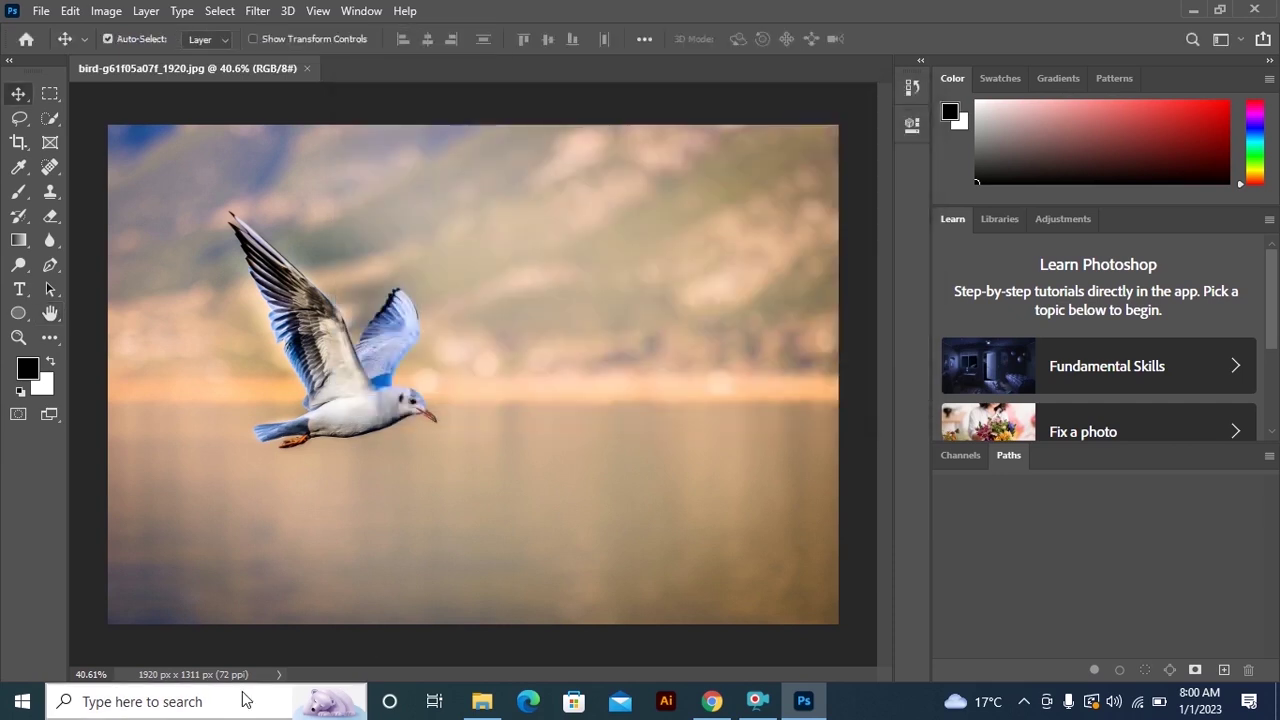
{"action": "left_click", "coordinate": [155, 675]}
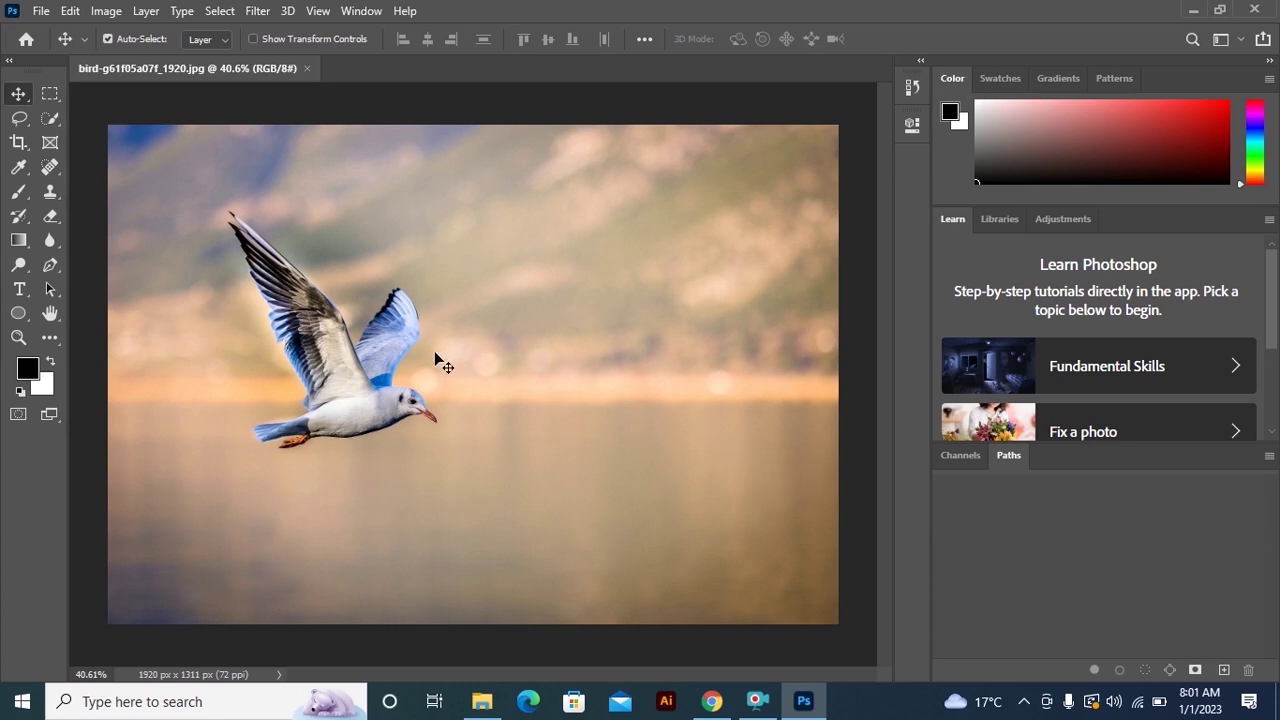
{"action": "mouse_move", "coordinate": [299, 327]}
{"action": "left_mouse_down"}
{"action": "mouse_move", "coordinate": [514, 446]}
{"action": "mouse_move", "coordinate": [523, 474]}
{"action": "left_mouse_up"}
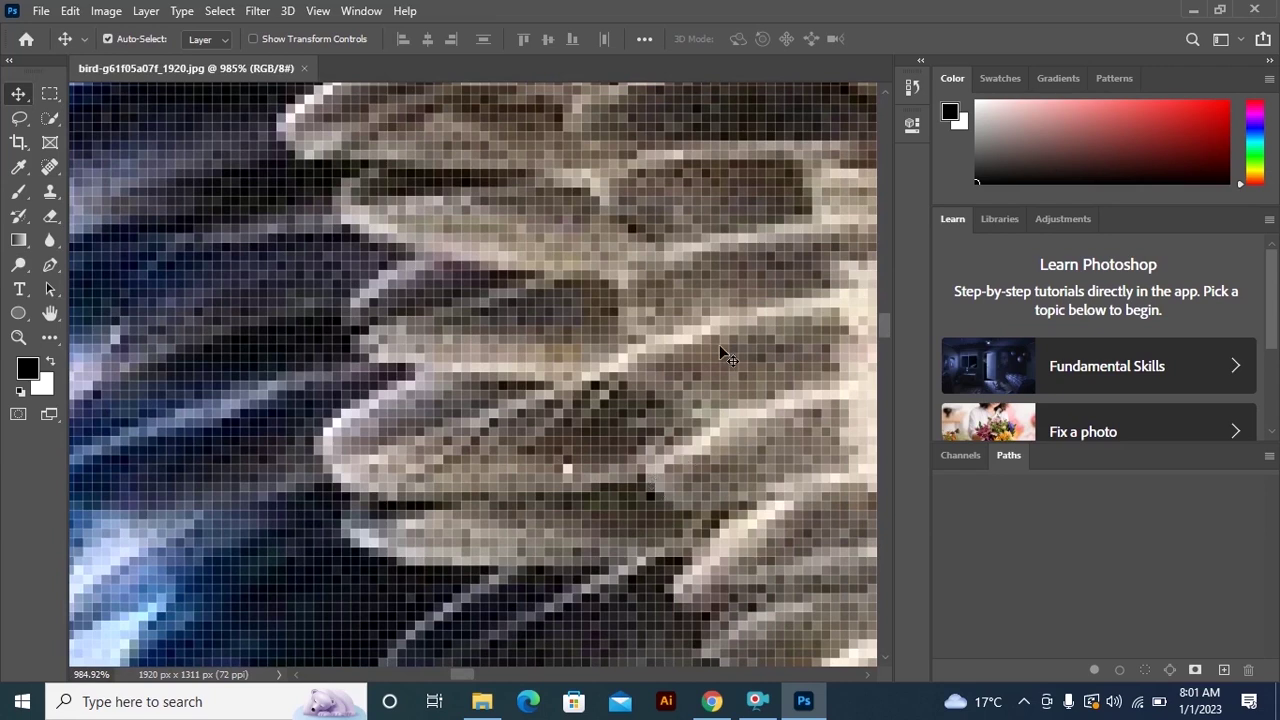
{"action": "mouse_move", "coordinate": [743, 223]}
{"action": "left_mouse_down"}
{"action": "mouse_move", "coordinate": [565, 344]}
{"action": "mouse_move", "coordinate": [623, 325]}
{"action": "left_mouse_up"}
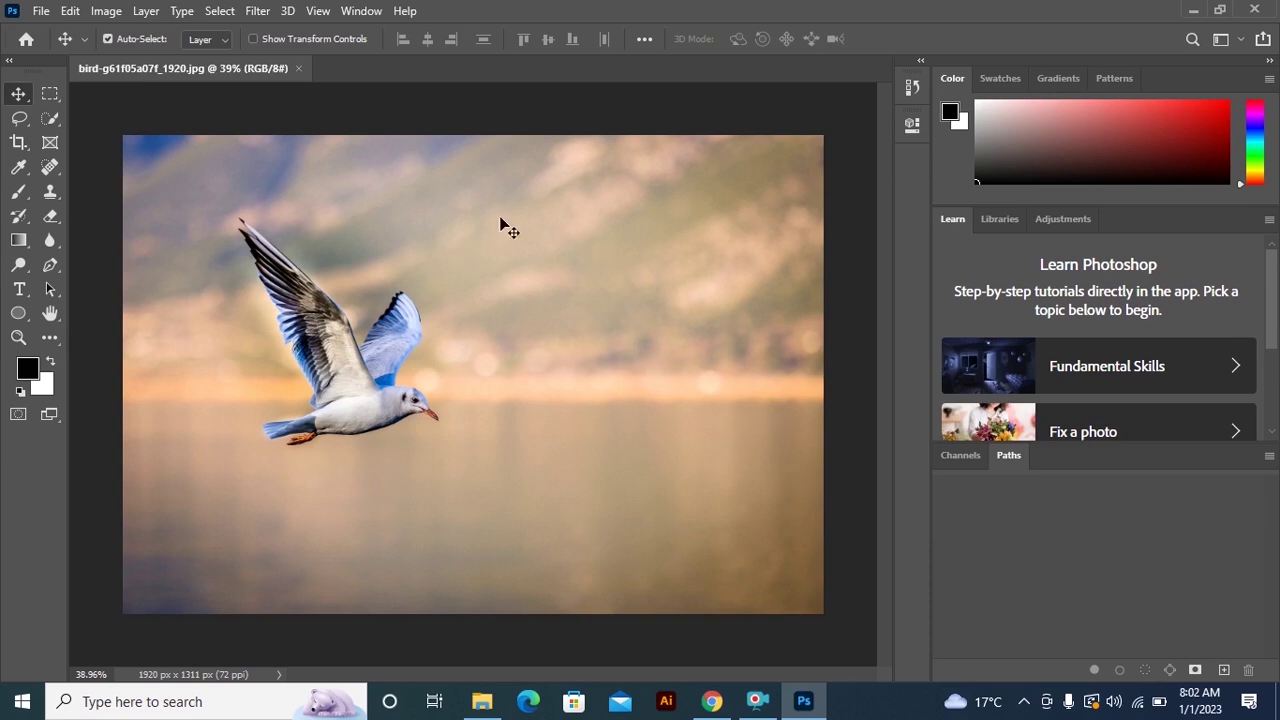
{"action": "key", "text": "ctrl+space"}
{"action": "mouse_move", "coordinate": [376, 334]}
{"action": "left_mouse_down"}
{"action": "mouse_move", "coordinate": [666, 491]}
{"action": "mouse_move", "coordinate": [509, 429]}
{"action": "left_mouse_up"}
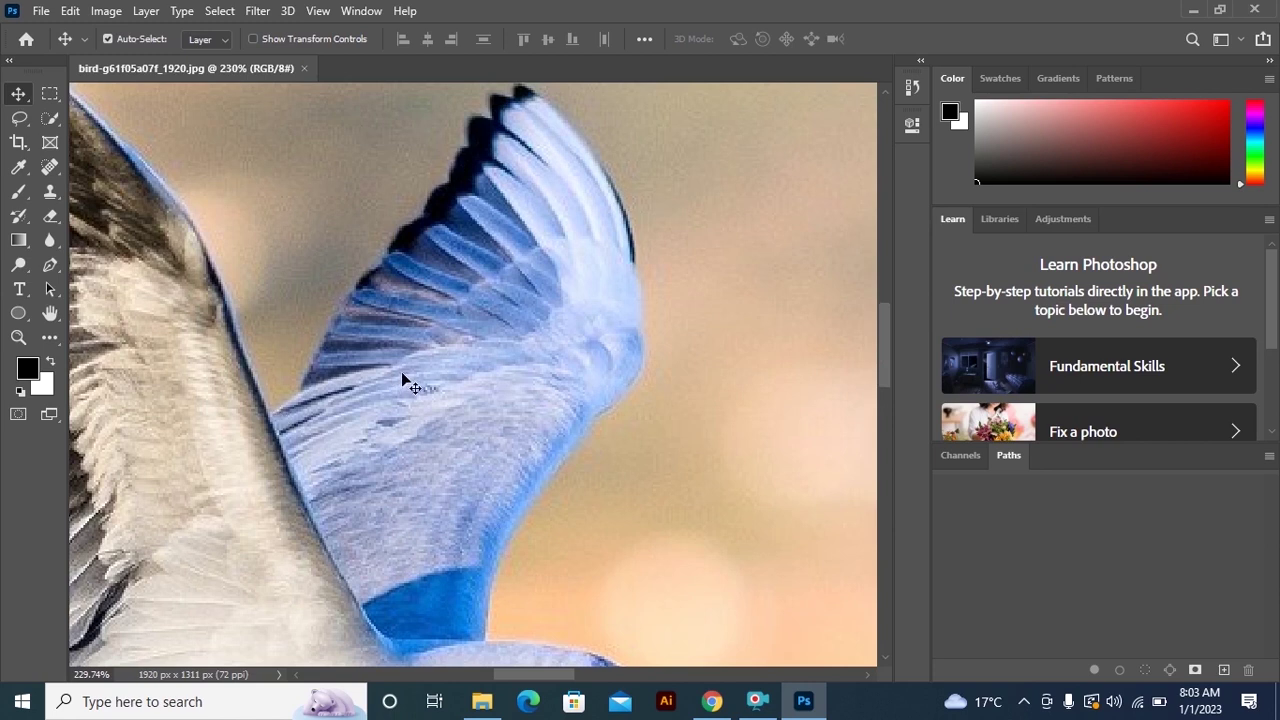
{"action": "mouse_move", "coordinate": [590, 295]}
{"action": "left_mouse_down"}
{"action": "mouse_move", "coordinate": [549, 286]}
{"action": "mouse_move", "coordinate": [461, 326]}
{"action": "mouse_move", "coordinate": [490, 200]}
{"action": "left_mouse_up"}
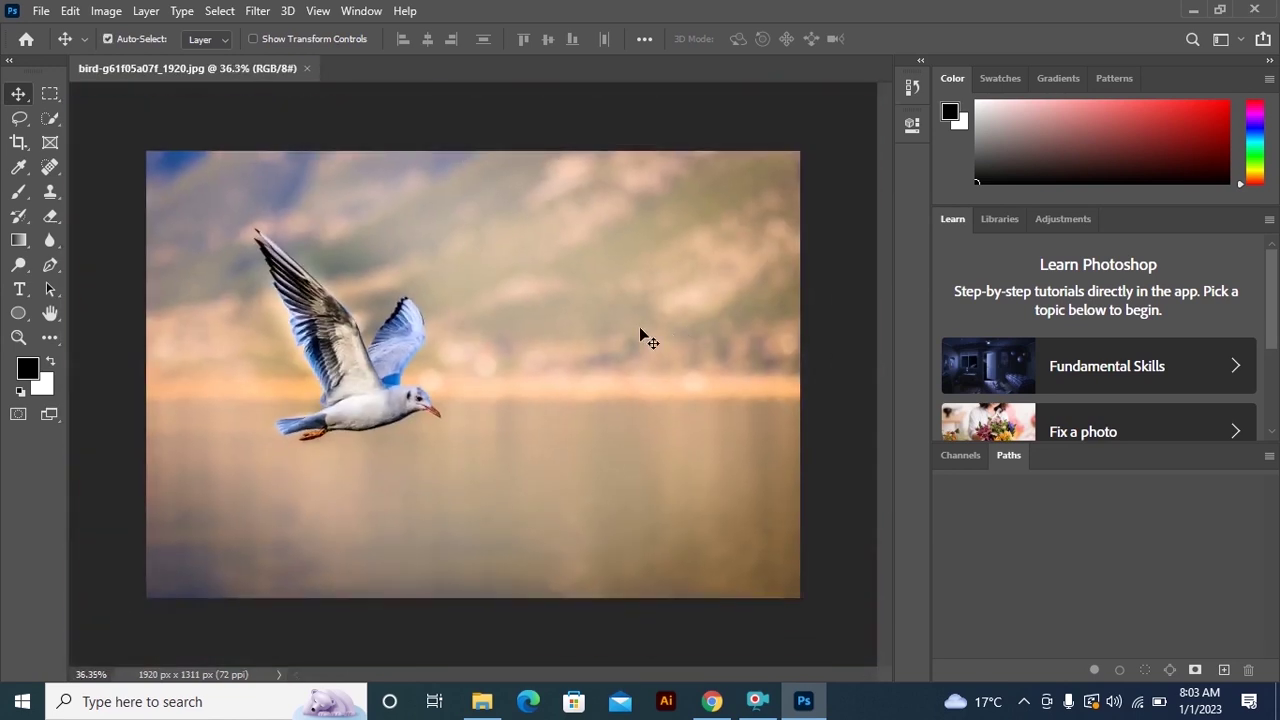
{"action": "key", "text": "ctrl"}
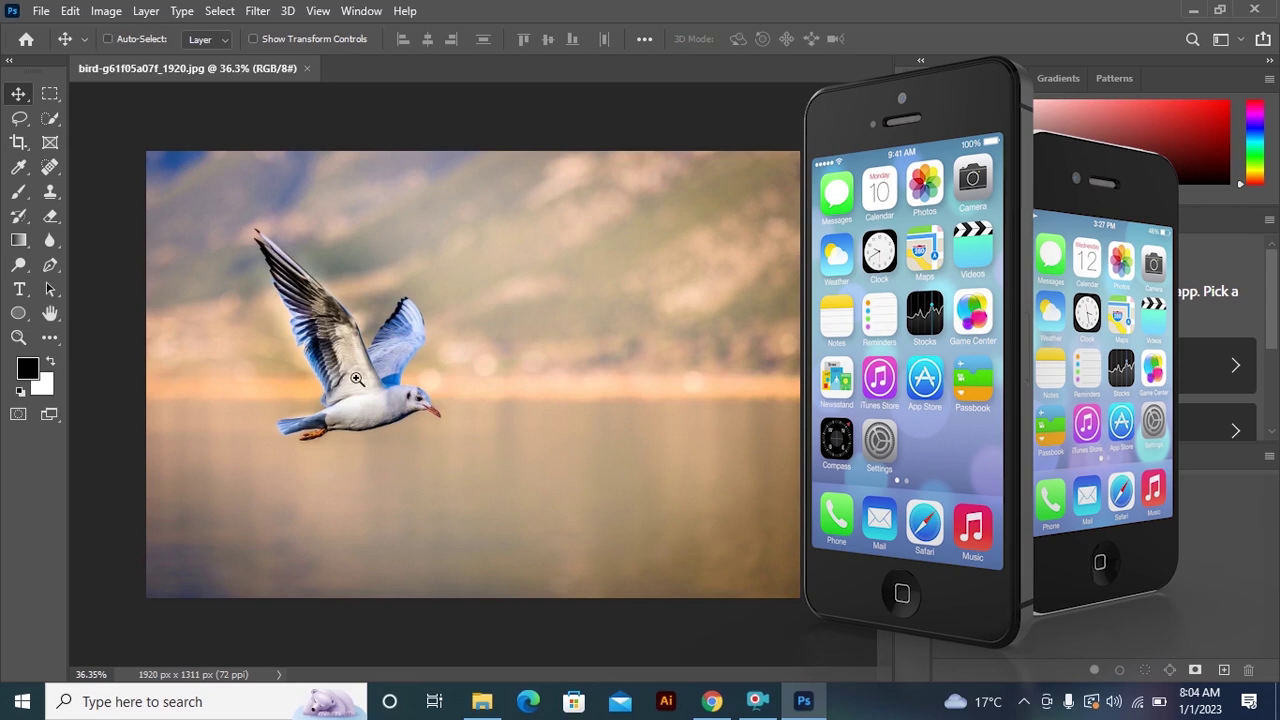
Step: Zoom repeatedly over the gull's wing to about 227% until its feathers fill the view
{"action": "mouse_move", "coordinate": [360, 355]}
{"action": "left_mouse_down"}
{"action": "mouse_move", "coordinate": [399, 440]}
{"action": "mouse_move", "coordinate": [372, 470]}
{"action": "left_mouse_up"}
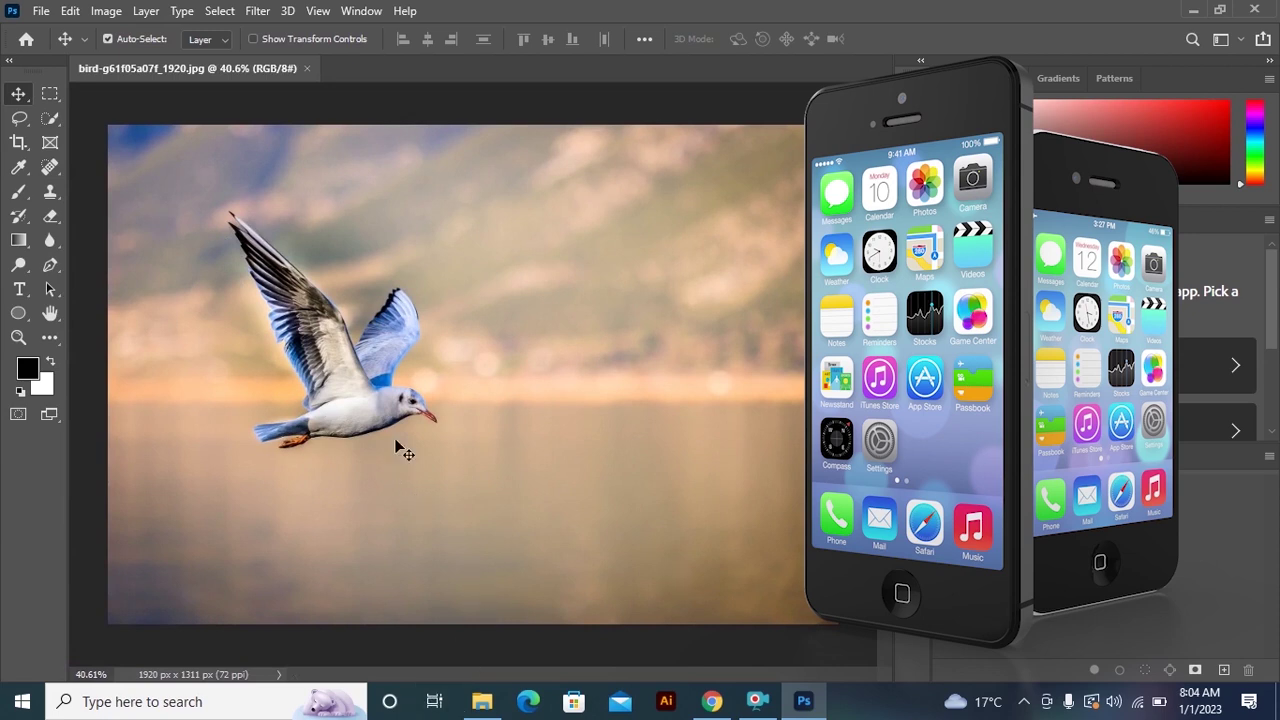
{"action": "mouse_move", "coordinate": [338, 360]}
{"action": "left_mouse_down"}
{"action": "mouse_move", "coordinate": [447, 530]}
{"action": "mouse_move", "coordinate": [343, 439]}
{"action": "left_mouse_up"}
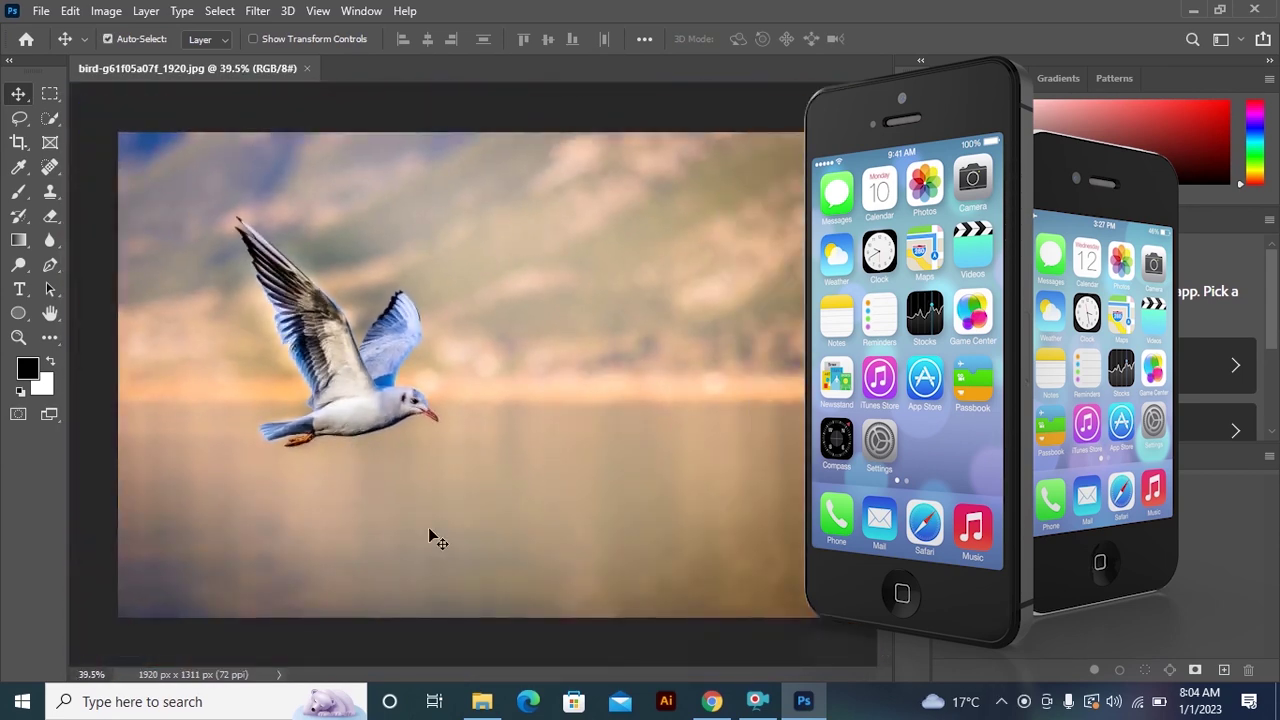
{"action": "mouse_move", "coordinate": [429, 530]}
{"action": "left_mouse_down"}
{"action": "mouse_move", "coordinate": [403, 463]}
{"action": "mouse_move", "coordinate": [365, 423]}
{"action": "left_mouse_up"}
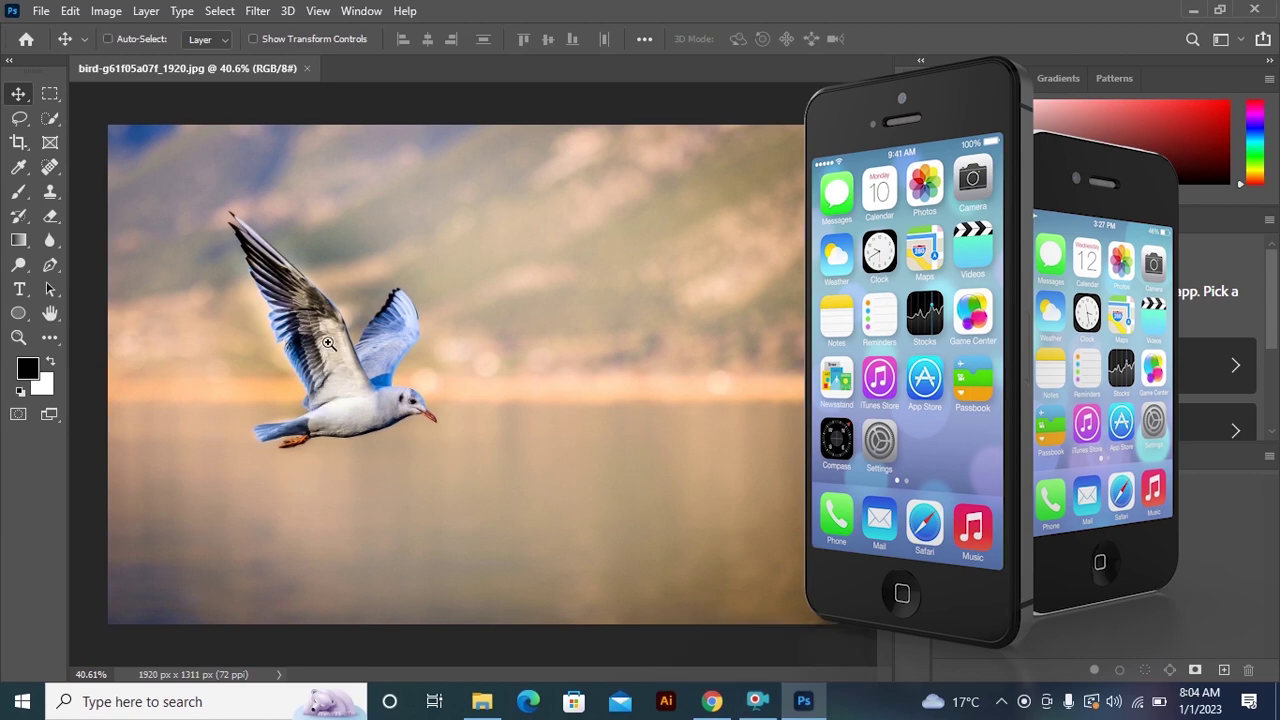
{"action": "mouse_move", "coordinate": [326, 410]}
{"action": "left_mouse_down"}
{"action": "mouse_move", "coordinate": [481, 560]}
{"action": "mouse_move", "coordinate": [457, 543]}
{"action": "left_mouse_up"}
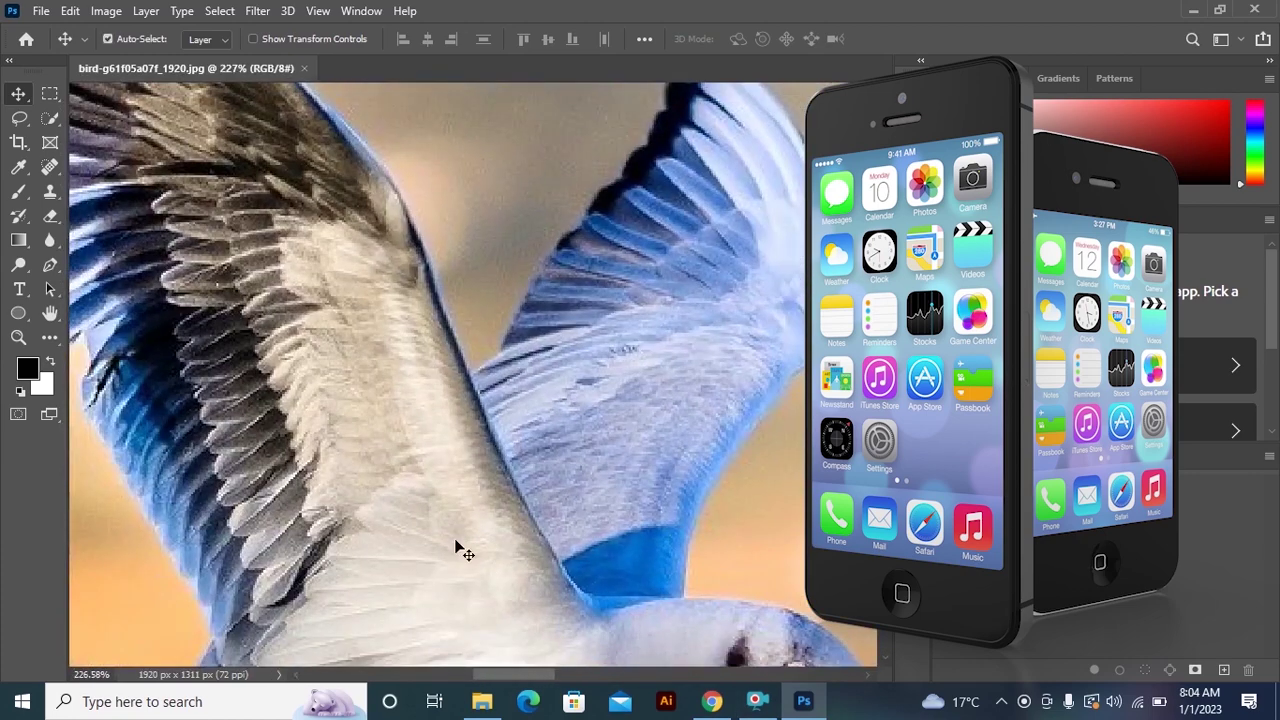
{"action": "key", "text": "ctrl"}
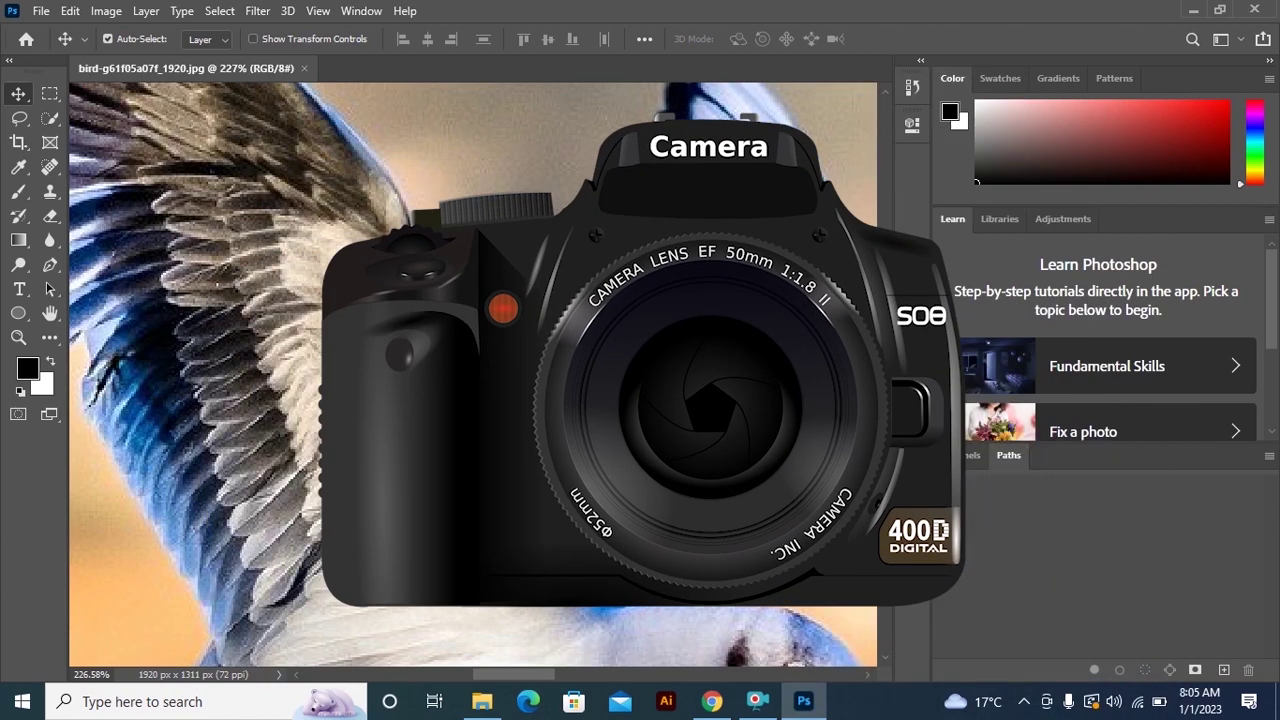
Step: Zoom deep into the gull's wing until pixels show, then zoom back out to the full photo
{"action": "key", "text": "ctrl"}
{"action": "mouse_move", "coordinate": [420, 325]}
{"action": "left_mouse_down"}
{"action": "mouse_move", "coordinate": [489, 349]}
{"action": "mouse_move", "coordinate": [451, 329]}
{"action": "mouse_move", "coordinate": [588, 468]}
{"action": "left_mouse_up"}
{"action": "scroll", "coordinate": [423, 474], "scroll_direction": "down", "scroll_amount": 1}
{"action": "scroll", "coordinate": [430, 430], "scroll_direction": "down", "scroll_amount": 2}
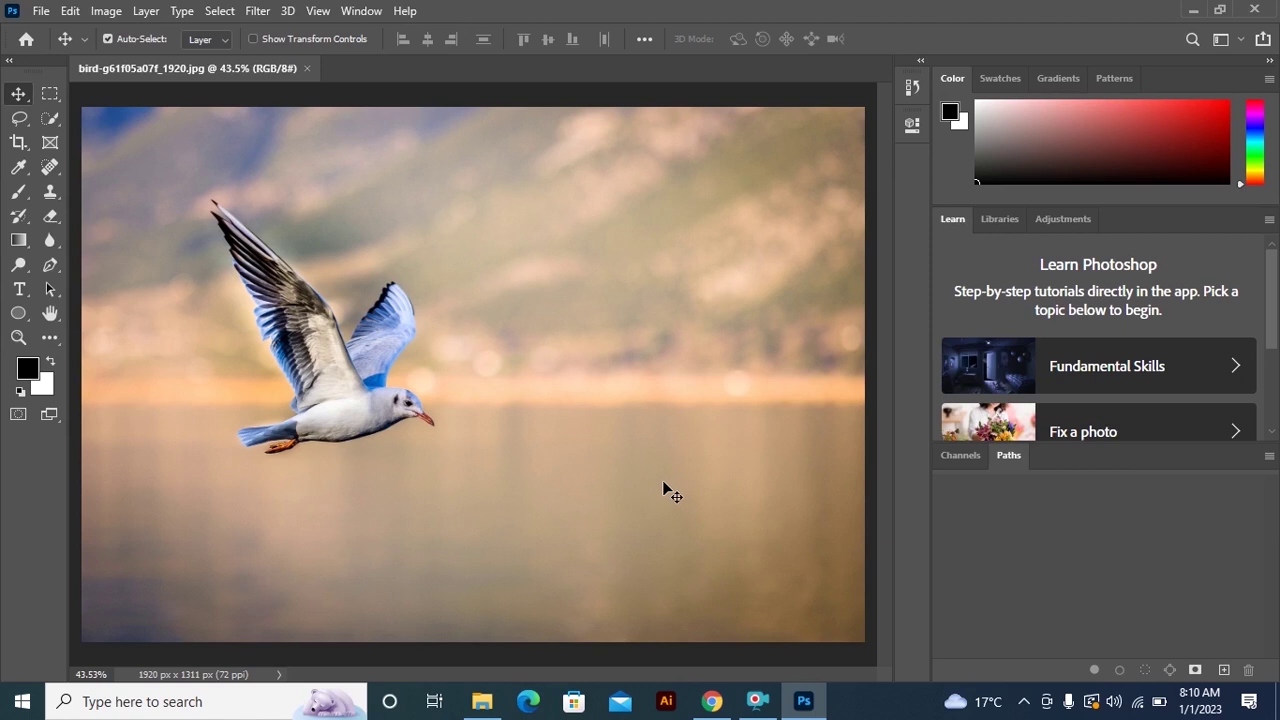
Step: Zoom into the wing and back out, then magnify to about 4460% showing the pixel grid
{"action": "scroll", "coordinate": [316, 344], "scroll_direction": "up", "scroll_amount": 5}
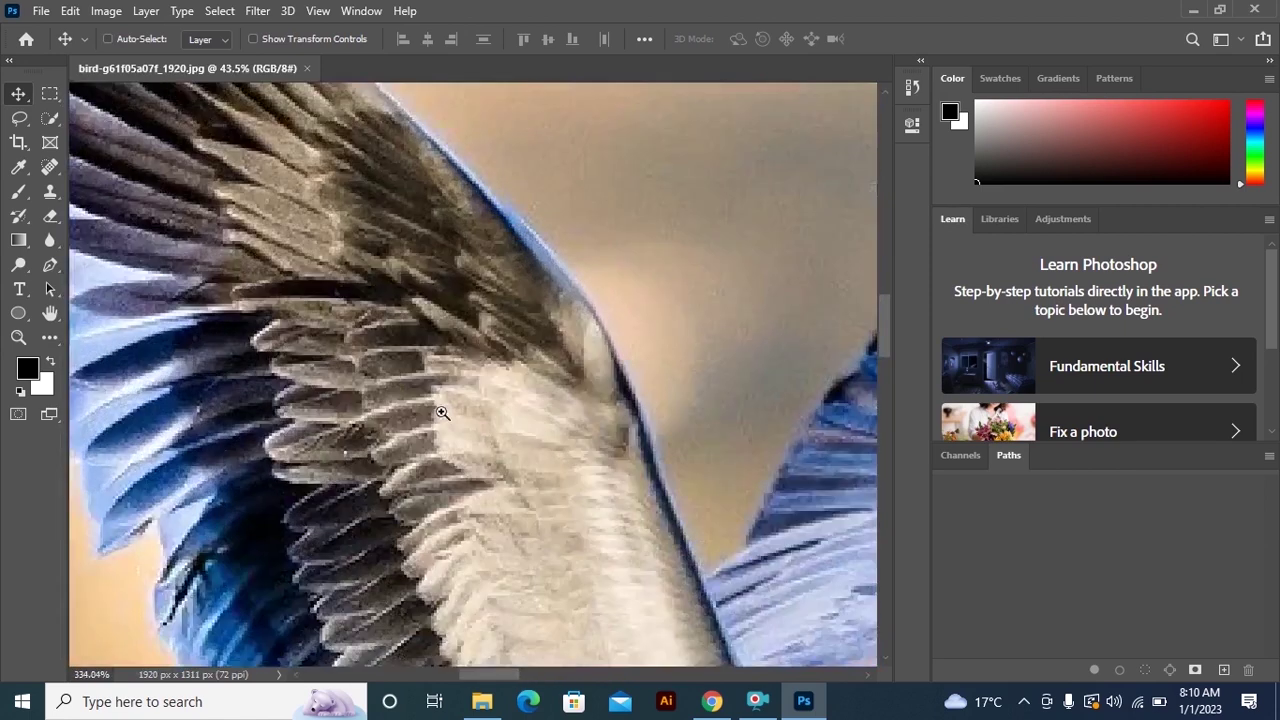
{"action": "scroll", "coordinate": [437, 408], "scroll_direction": "up", "scroll_amount": 4}
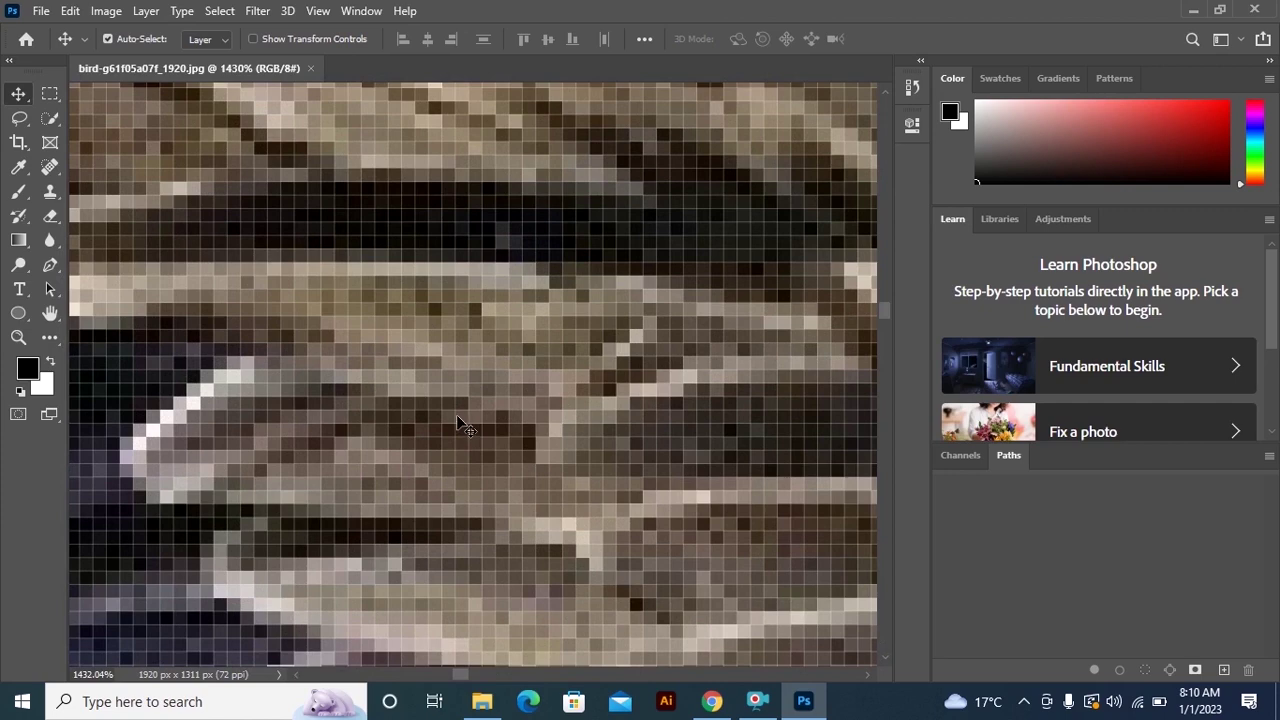
{"action": "scroll", "coordinate": [600, 240], "scroll_direction": "down", "scroll_amount": 3}
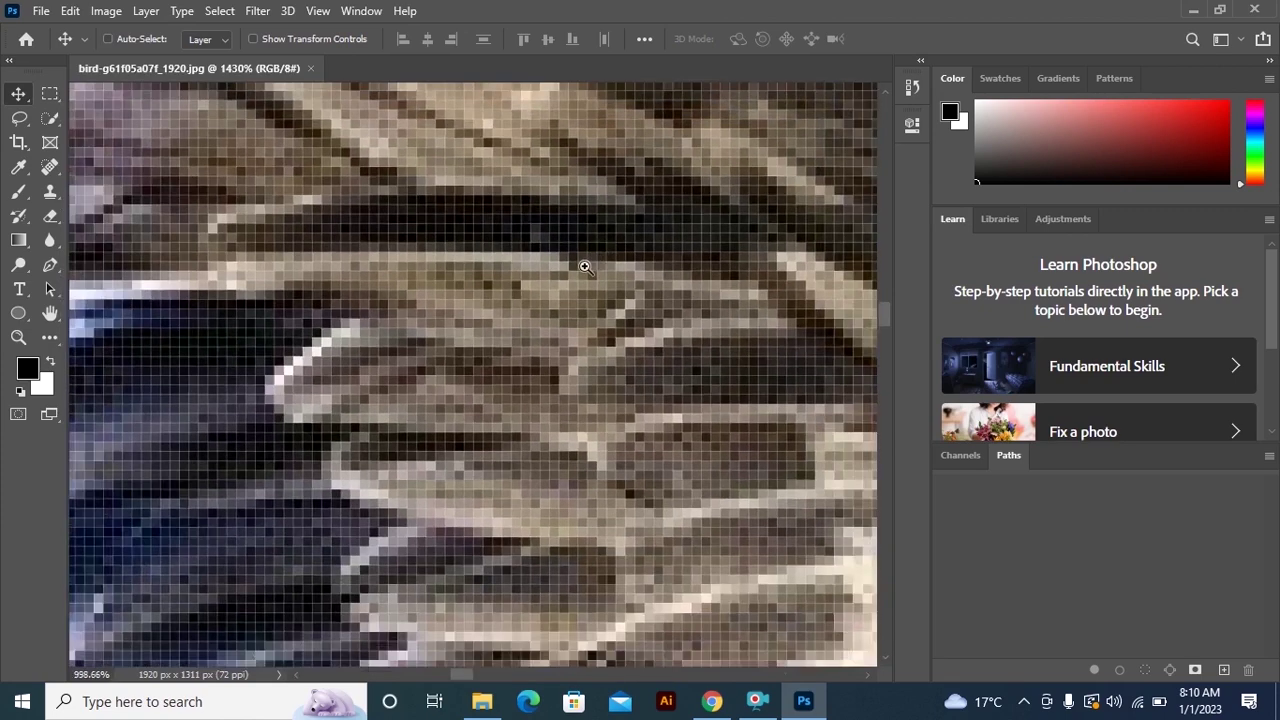
{"action": "scroll", "coordinate": [583, 266], "scroll_direction": "down", "scroll_amount": 3}
{"action": "scroll", "coordinate": [470, 330], "scroll_direction": "down", "scroll_amount": 2}
{"action": "scroll", "coordinate": [463, 335], "scroll_direction": "down", "scroll_amount": 2}
{"action": "scroll", "coordinate": [437, 351], "scroll_direction": "down", "scroll_amount": 2}
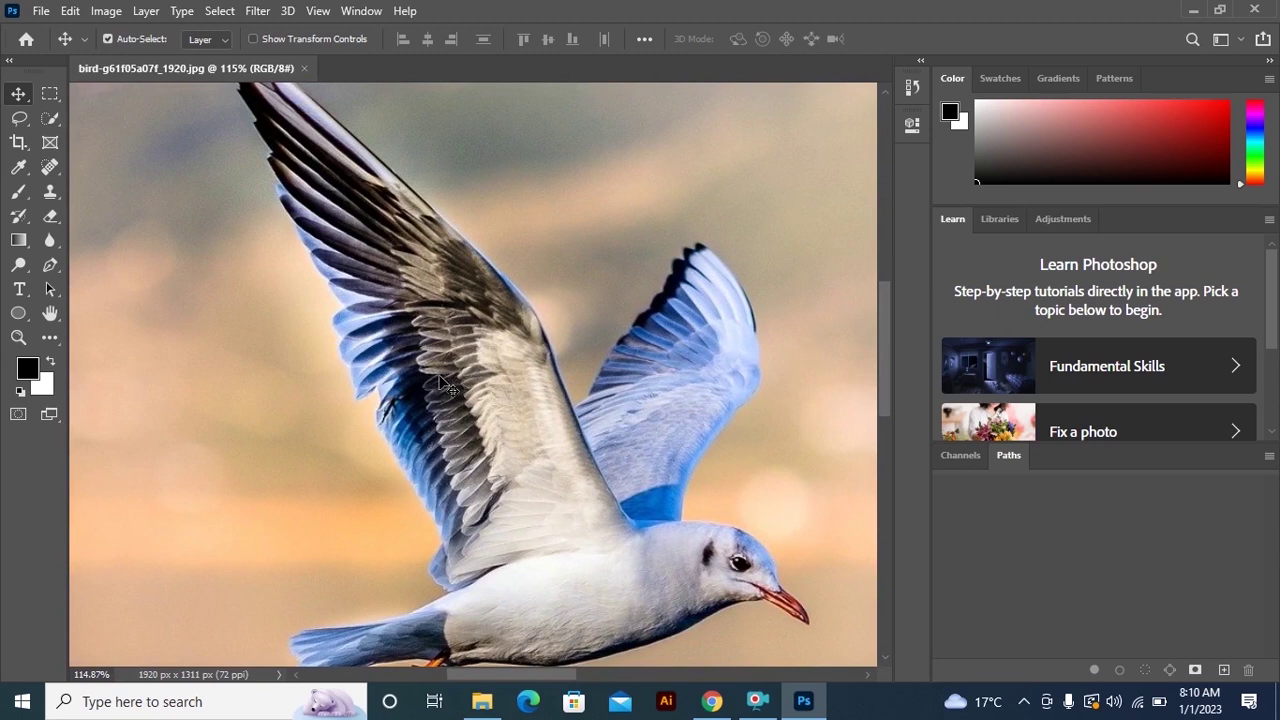
{"action": "left_click_drag", "start_coordinate": [436, 372], "coordinate": [686, 449]}
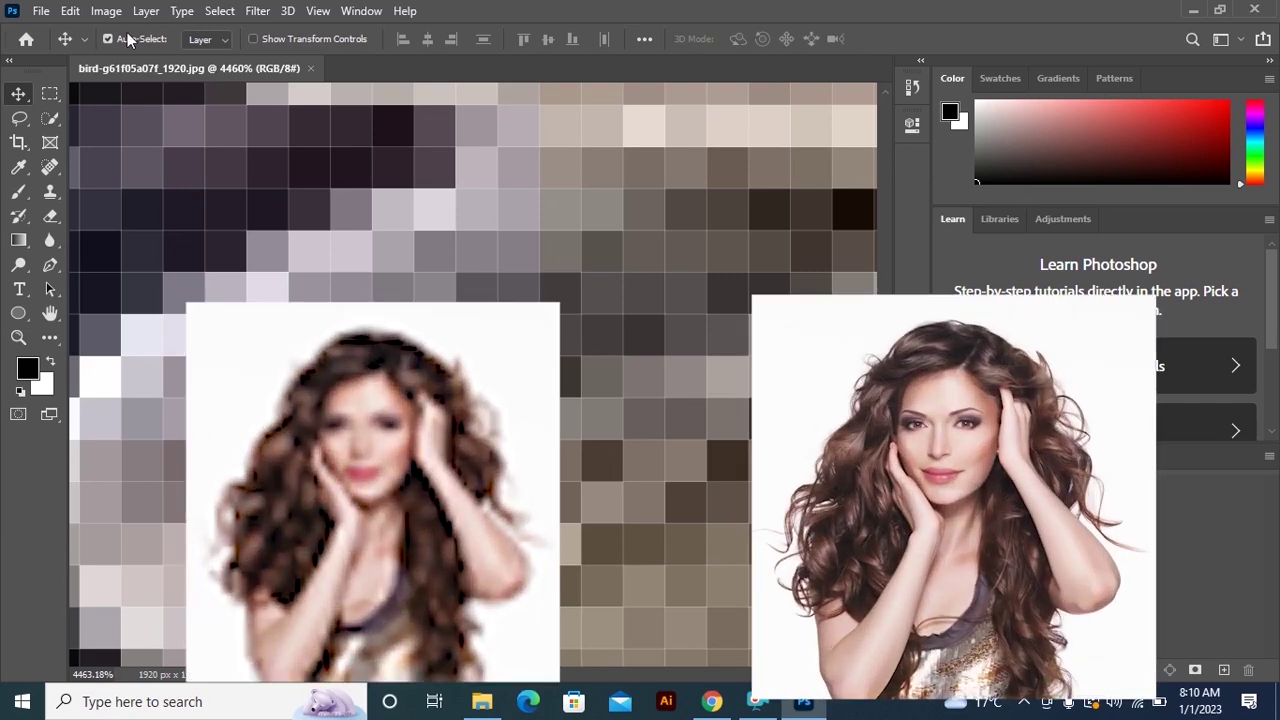
{"action": "left_click", "coordinate": [106, 11]}
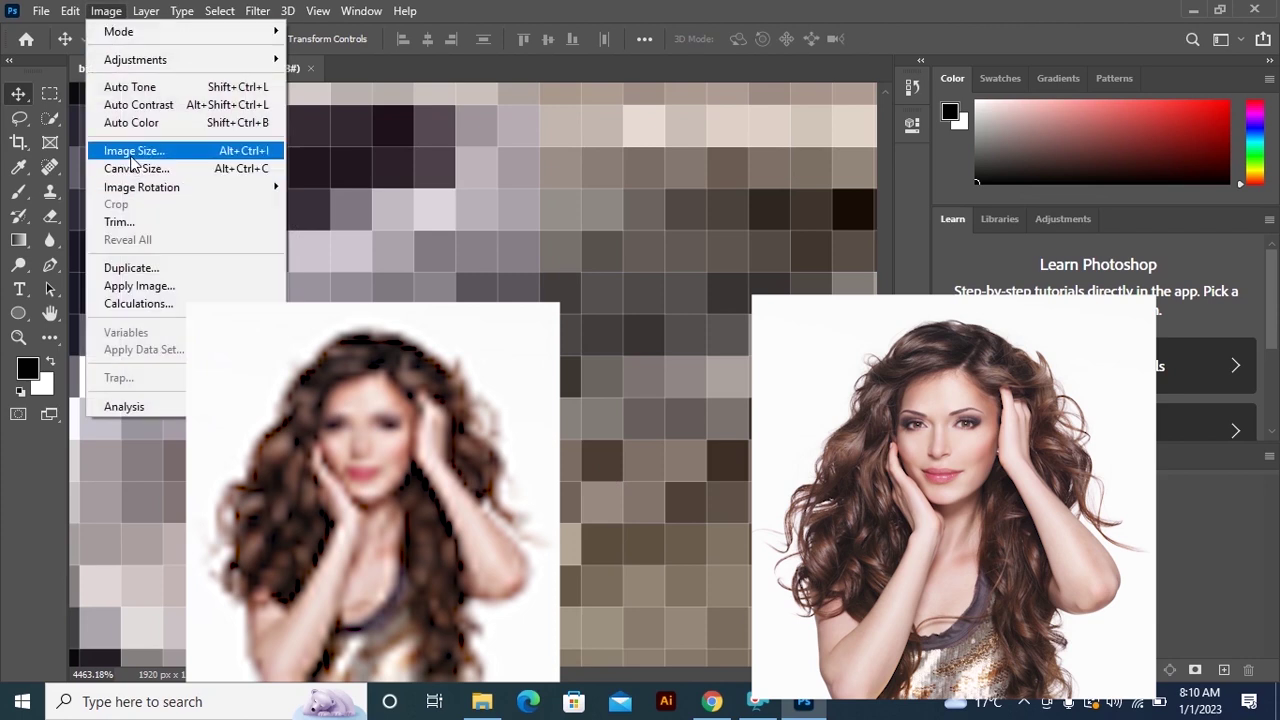
{"action": "left_click", "coordinate": [133, 150]}
{"action": "double_click", "coordinate": [747, 272]}
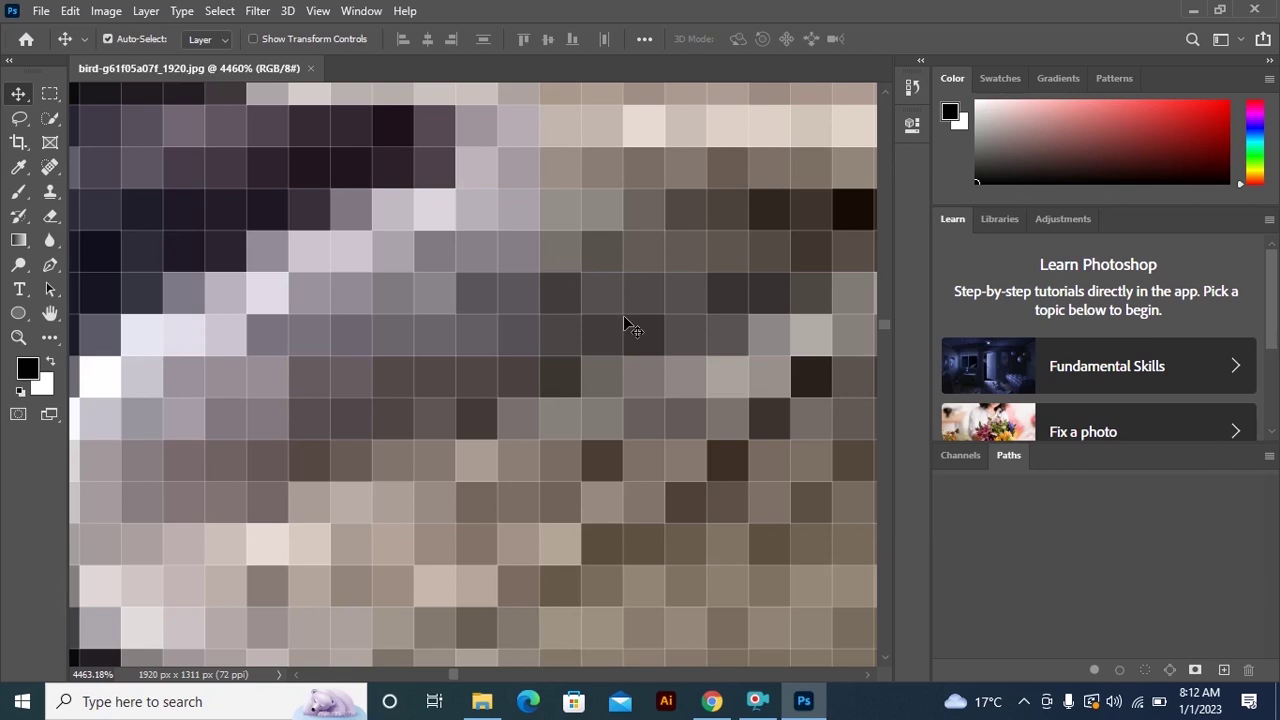
Step: Inspect the 72 resolution in the New Document settings, then close them without creating anything
{"action": "left_click", "coordinate": [42, 12]}
{"action": "left_click", "coordinate": [58, 33]}
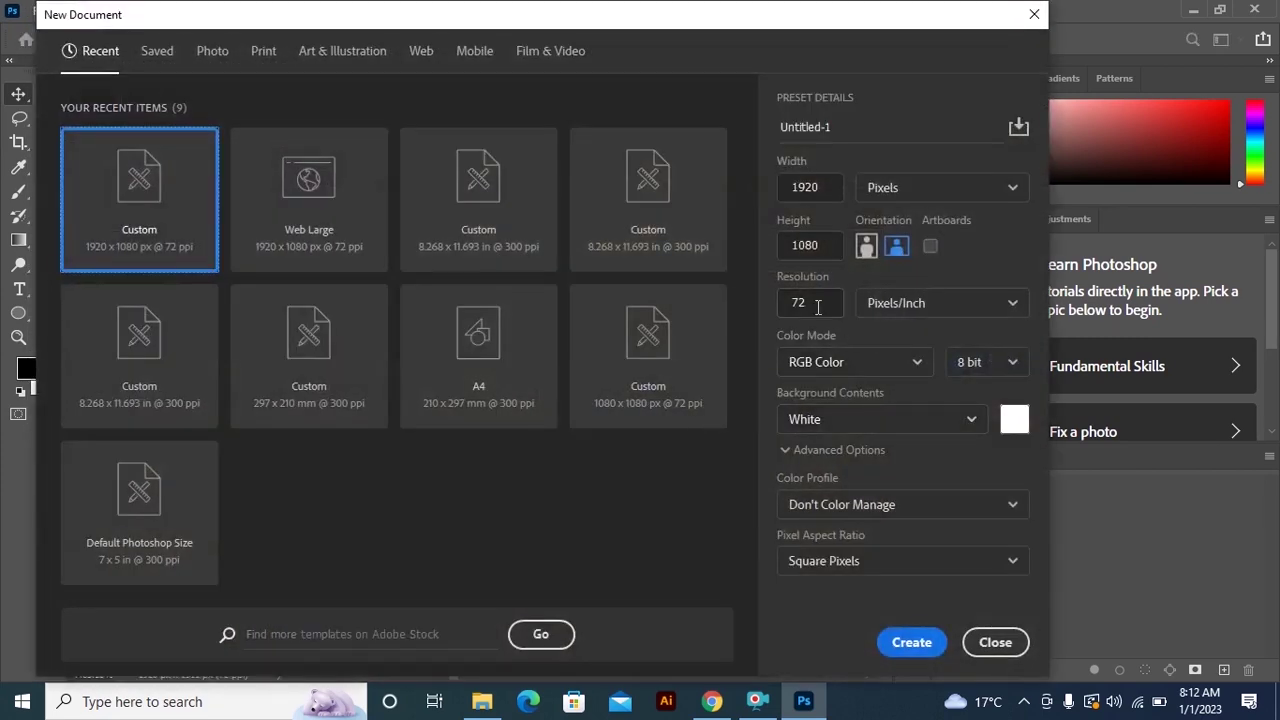
{"action": "left_click_drag", "start_coordinate": [820, 303], "coordinate": [783, 305]}
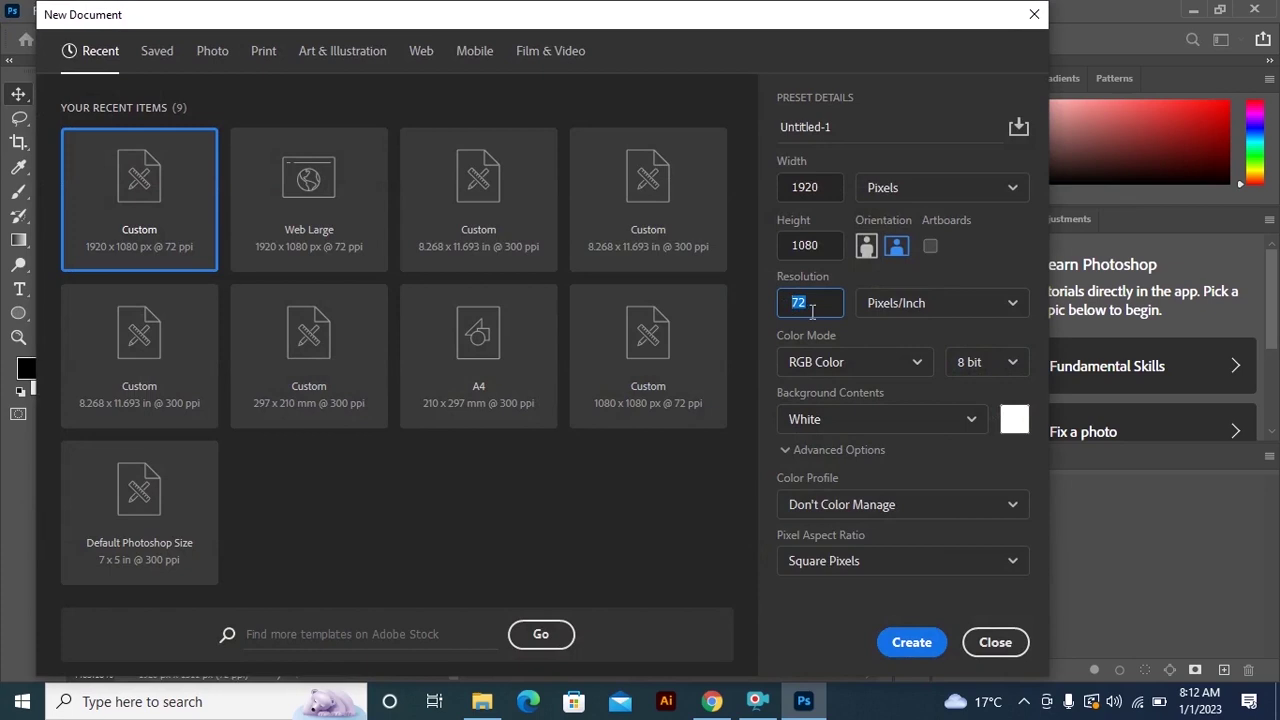
{"action": "left_click", "coordinate": [1025, 658]}
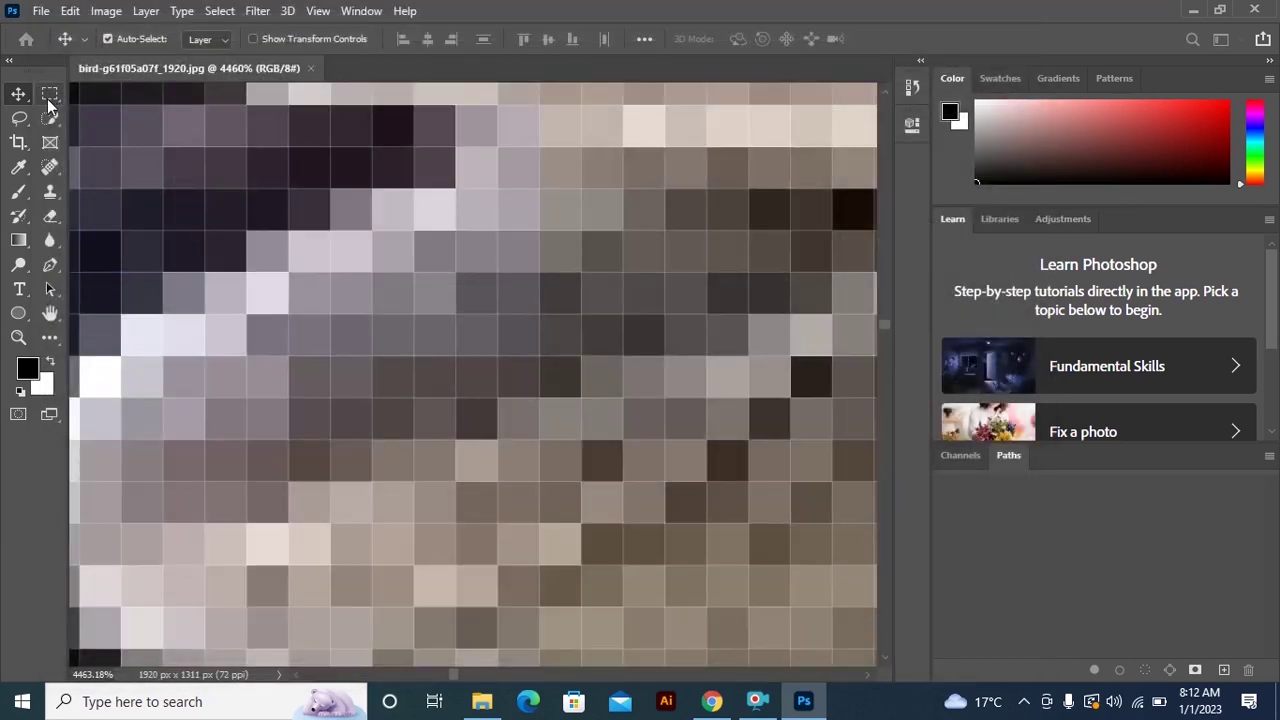
Step: Draw a rectangular marquee selection around a block of pixels near the image's middle
{"action": "left_click", "coordinate": [50, 94]}
{"action": "mouse_move", "coordinate": [331, 189]}
{"action": "left_mouse_down"}
{"action": "mouse_move", "coordinate": [615, 556]}
{"action": "mouse_move", "coordinate": [618, 600]}
{"action": "left_mouse_up"}
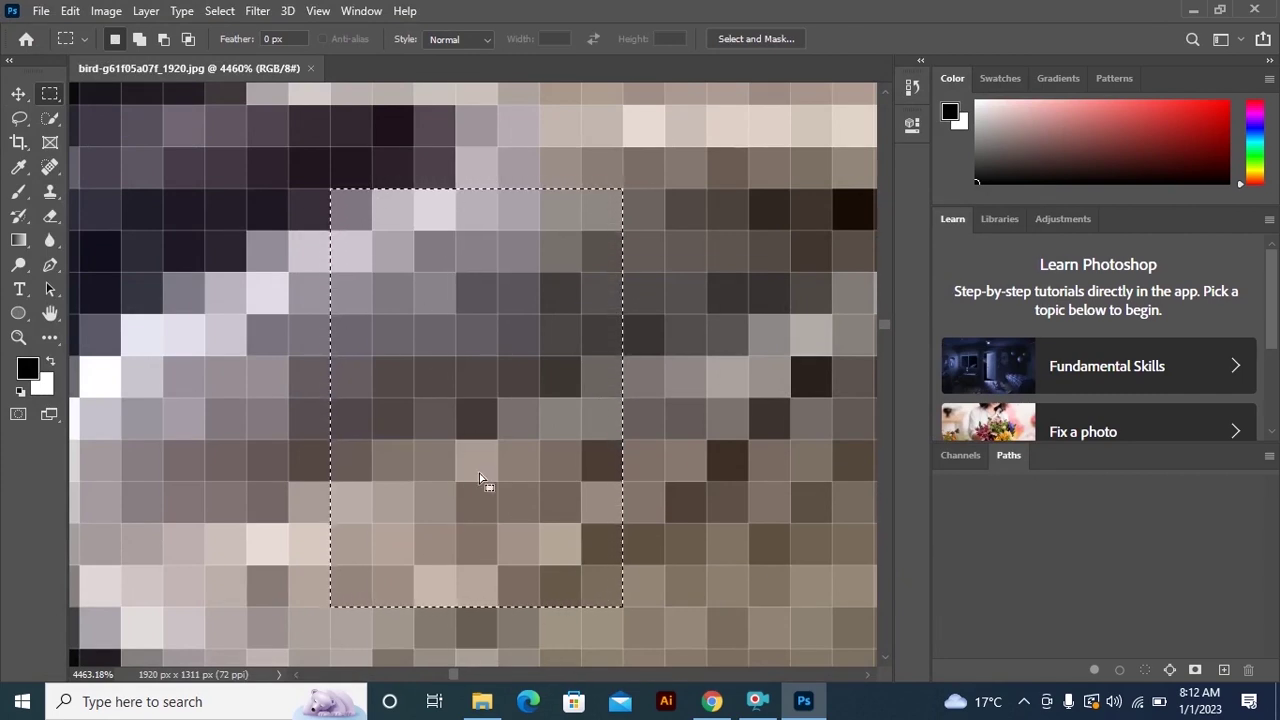
{"action": "left_click", "coordinate": [41, 10]}
{"action": "left_click", "coordinate": [60, 45]}
{"action": "left_click", "coordinate": [105, 10]}
{"action": "left_click", "coordinate": [100, 10]}
Step: Check the 72 pixels/inch resolution in Image Size and close it unchanged
{"action": "left_click", "coordinate": [134, 150]}
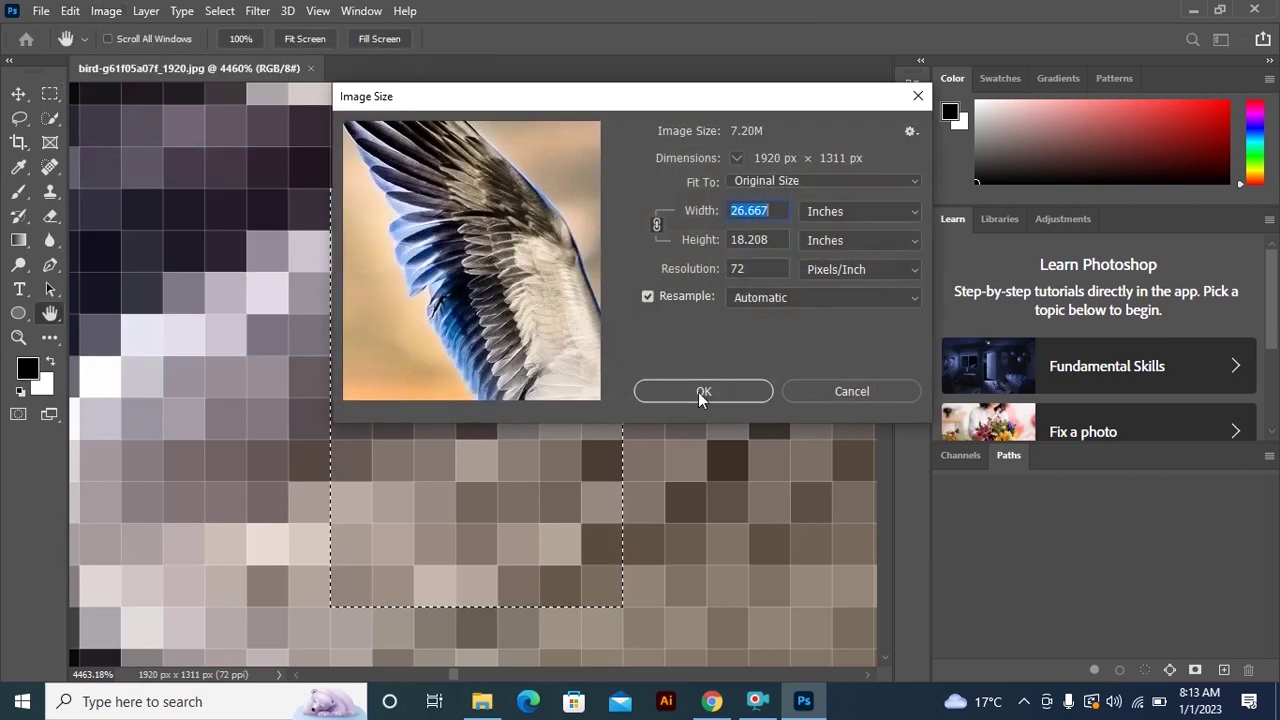
{"action": "double_click", "coordinate": [757, 270]}
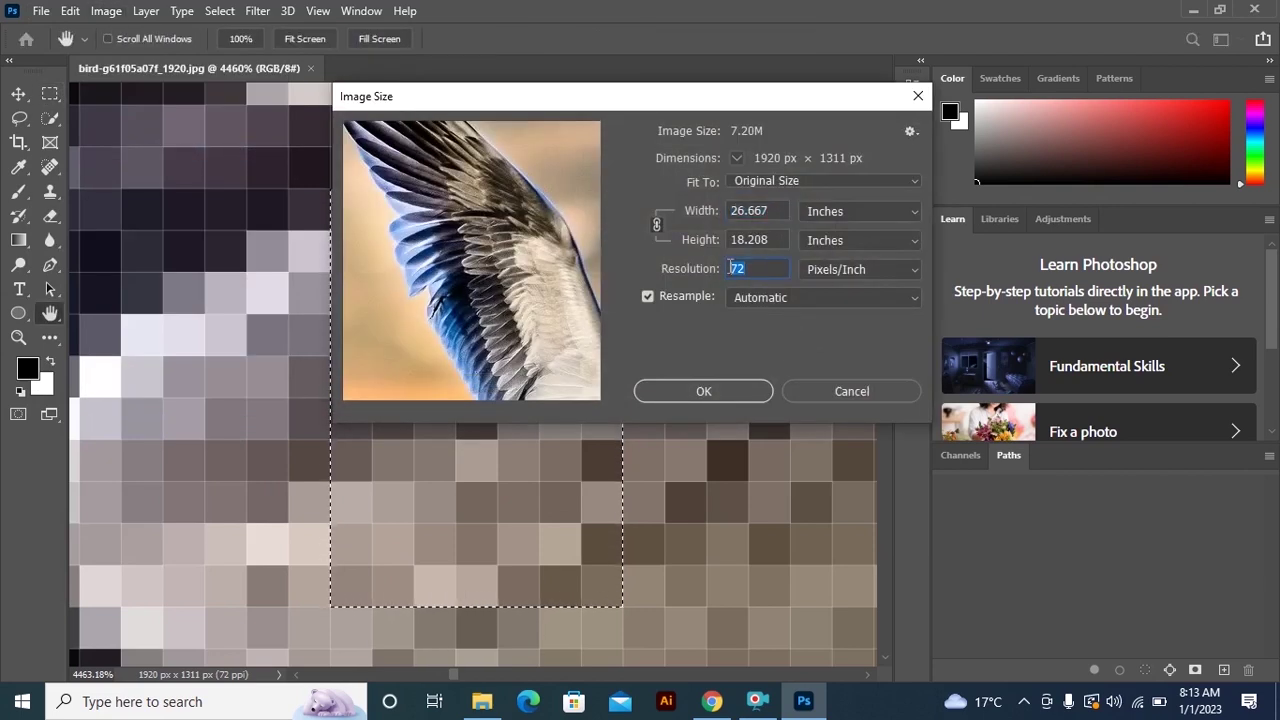
{"action": "left_click", "coordinate": [836, 385]}
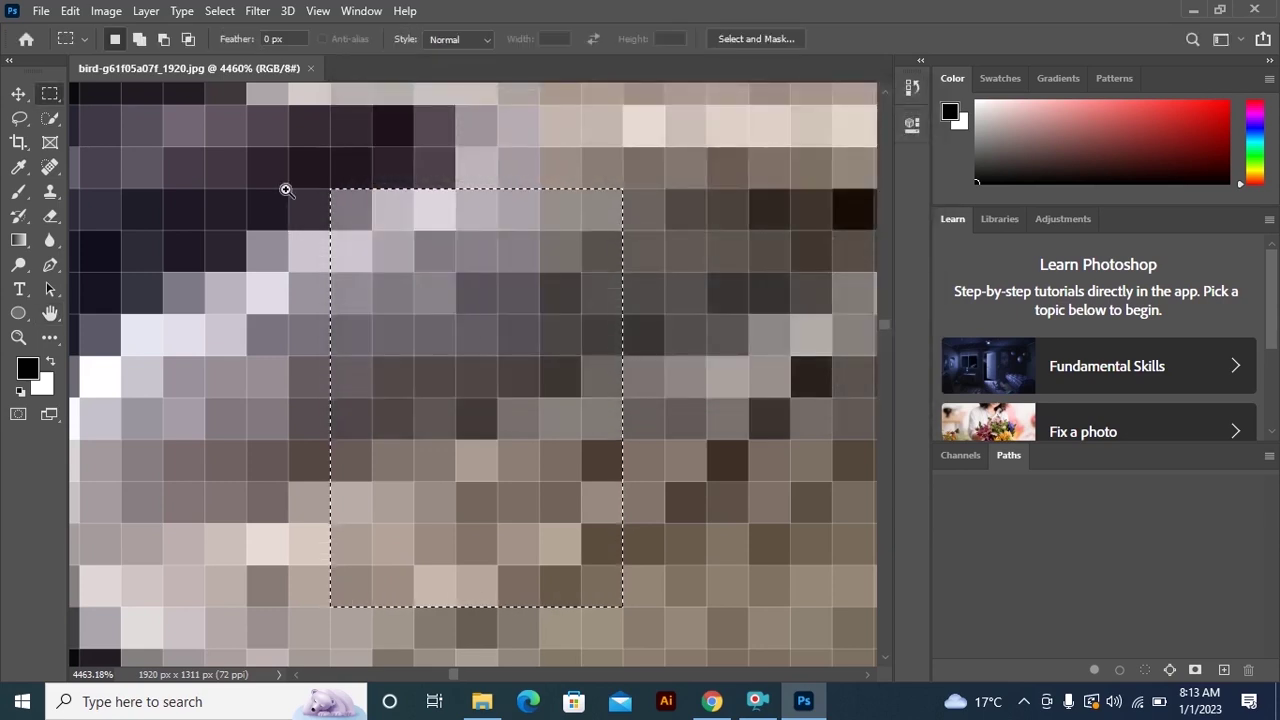
Step: Magnify the marked feather area to 12800% to show flat pixel squares, then zoom back out
{"action": "scroll", "coordinate": [366, 207], "scroll_direction": "up", "scroll_amount": 3}
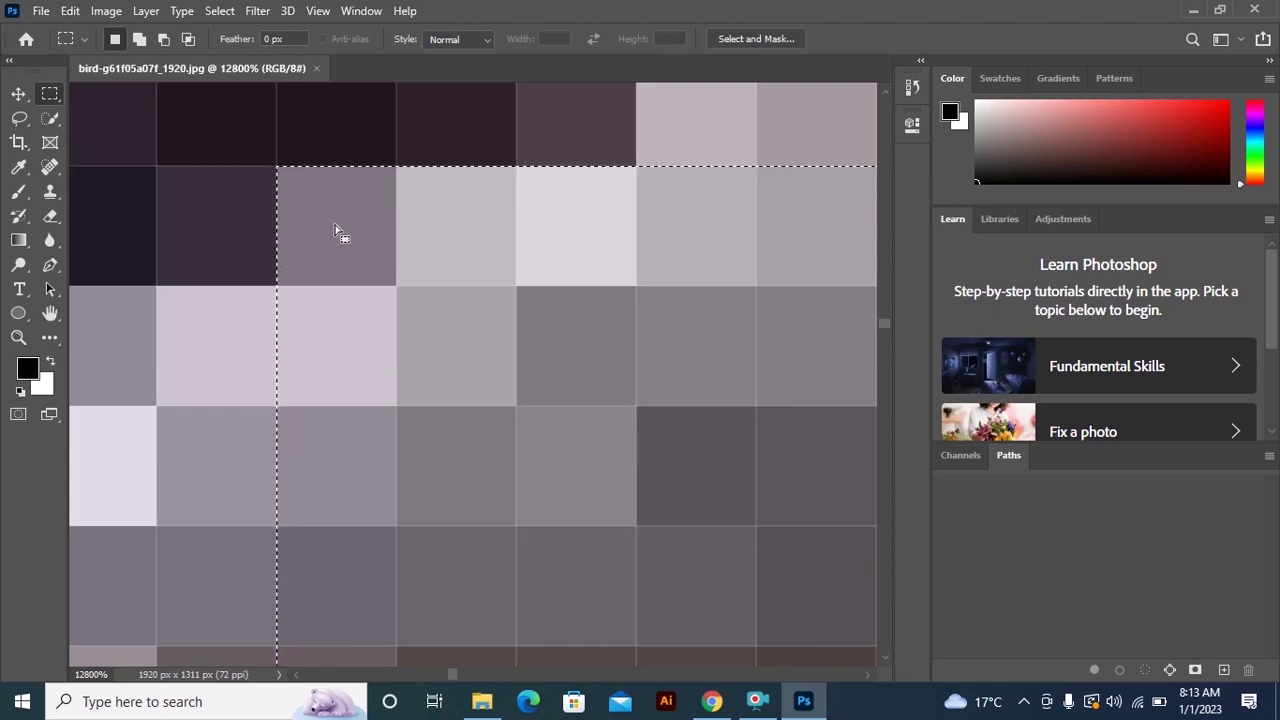
{"action": "scroll", "coordinate": [595, 224], "scroll_direction": "down", "scroll_amount": 3}
{"action": "scroll", "coordinate": [534, 237], "scroll_direction": "down", "scroll_amount": 6}
{"action": "scroll", "coordinate": [470, 280], "scroll_direction": "down", "scroll_amount": 2}
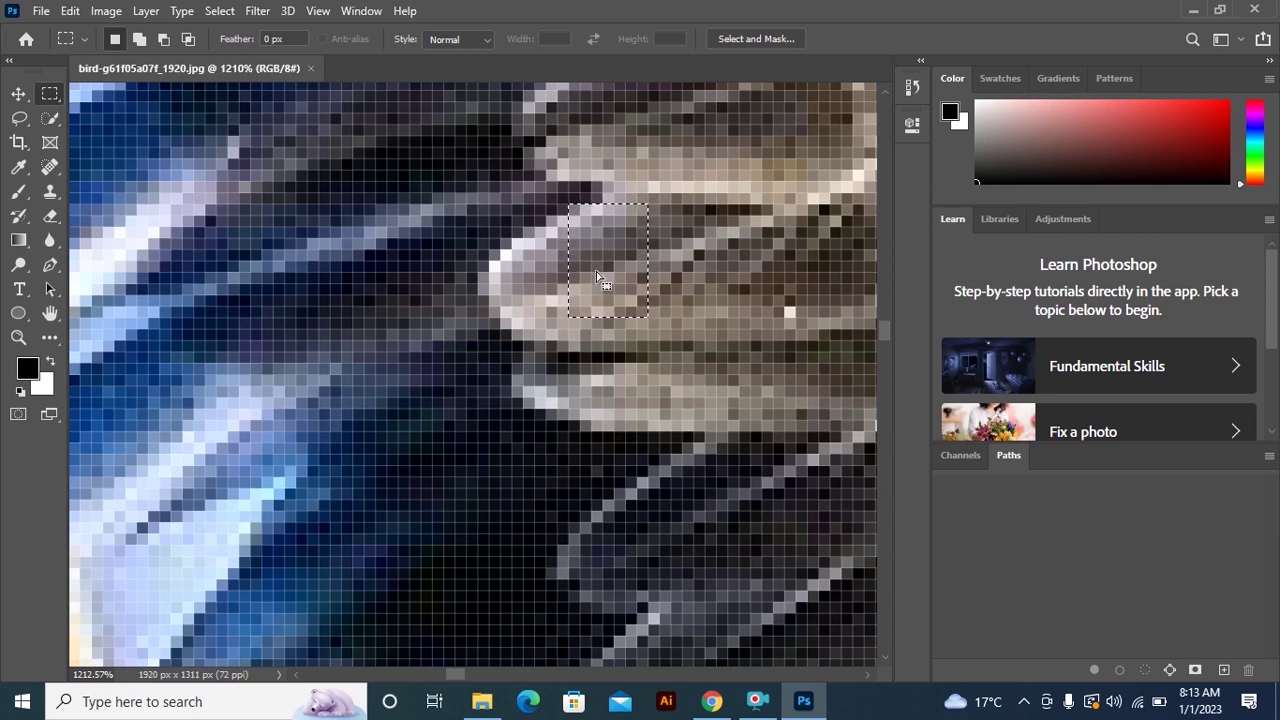
{"action": "left_click_drag", "start_coordinate": [593, 226], "coordinate": [687, 338]}
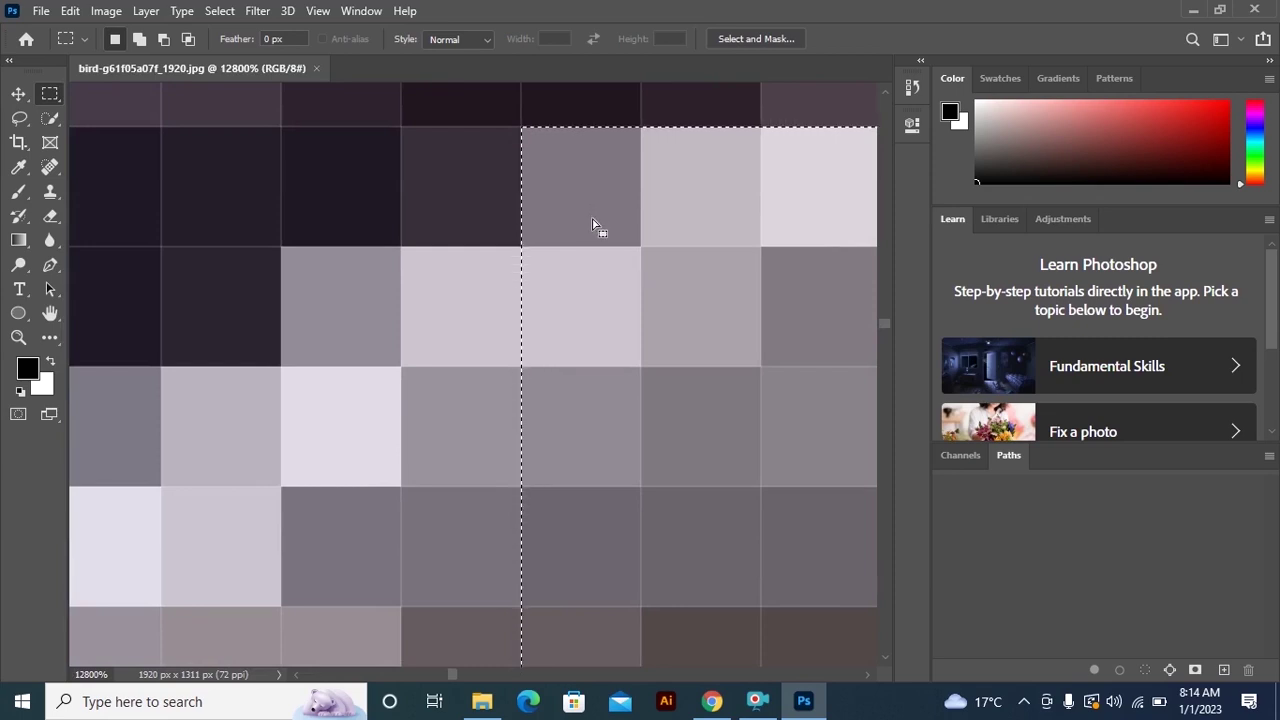
{"action": "mouse_move", "coordinate": [719, 168]}
{"action": "left_mouse_down"}
{"action": "mouse_move", "coordinate": [647, 184]}
{"action": "mouse_move", "coordinate": [497, 268]}
{"action": "left_mouse_up"}
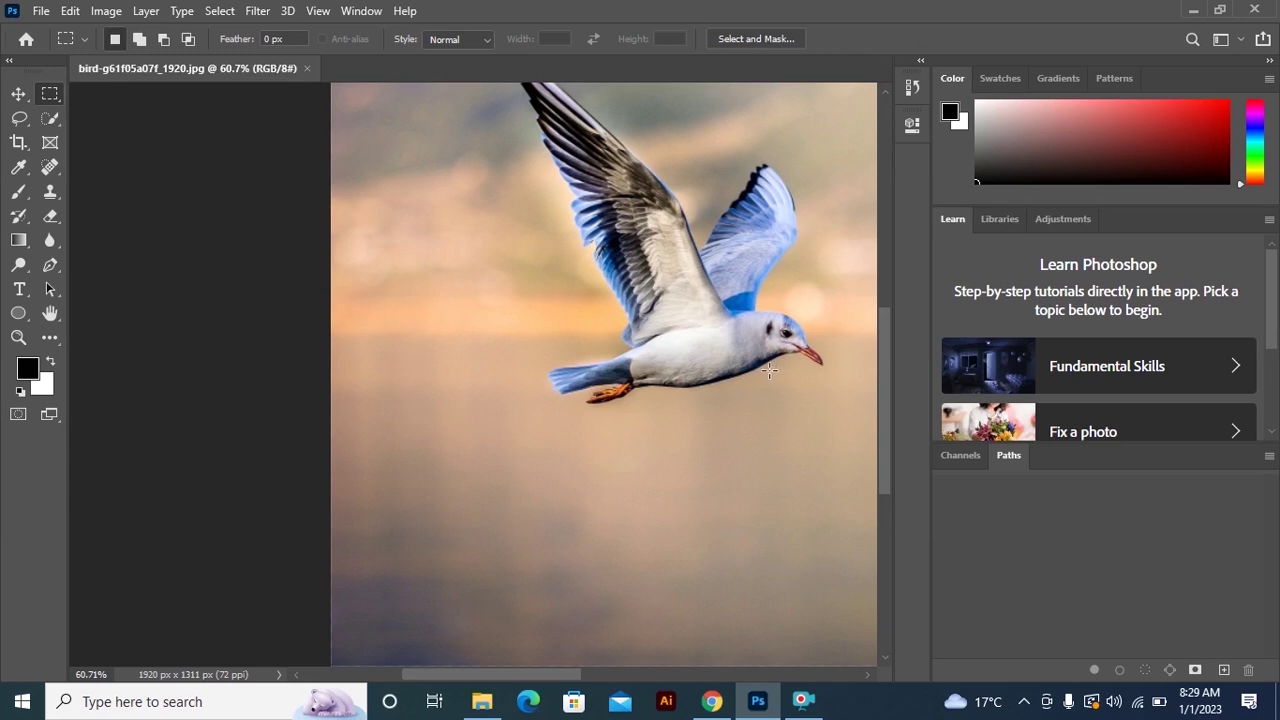
Step: Open the New Document settings showing 1920 x 1080 px, 72 ppi, RGB 8 bit, white background
{"action": "left_click", "coordinate": [41, 11]}
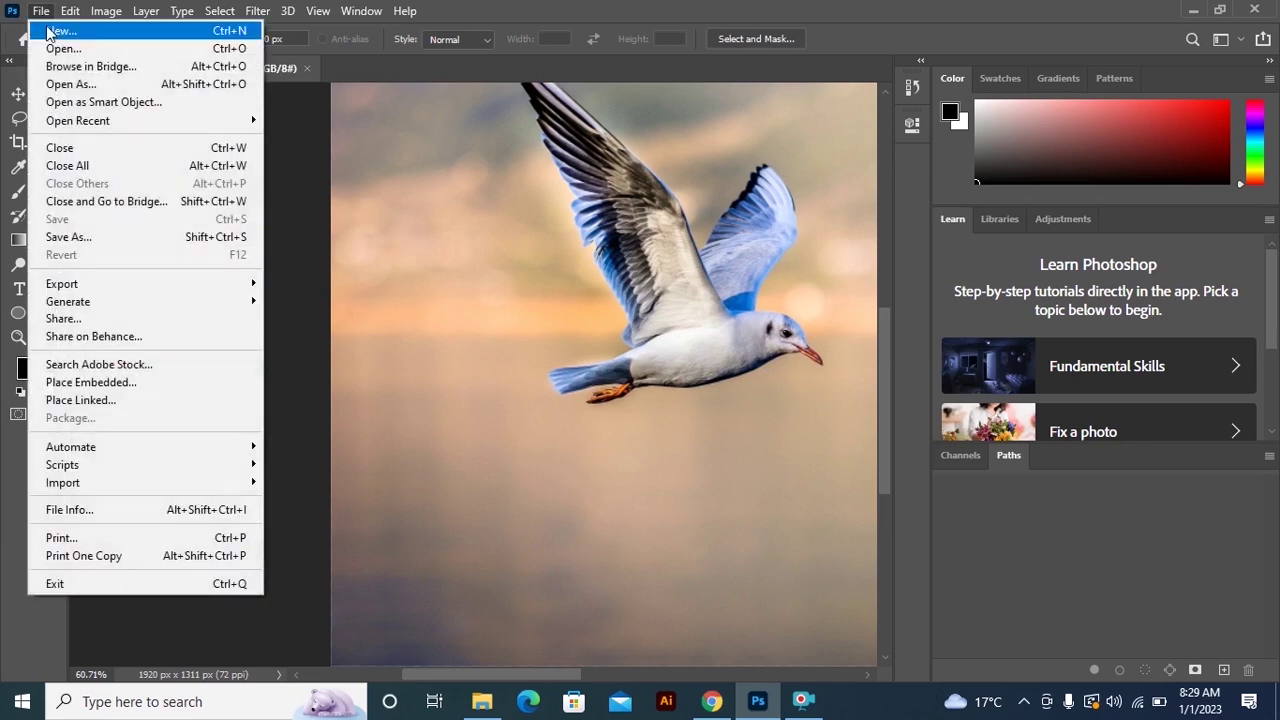